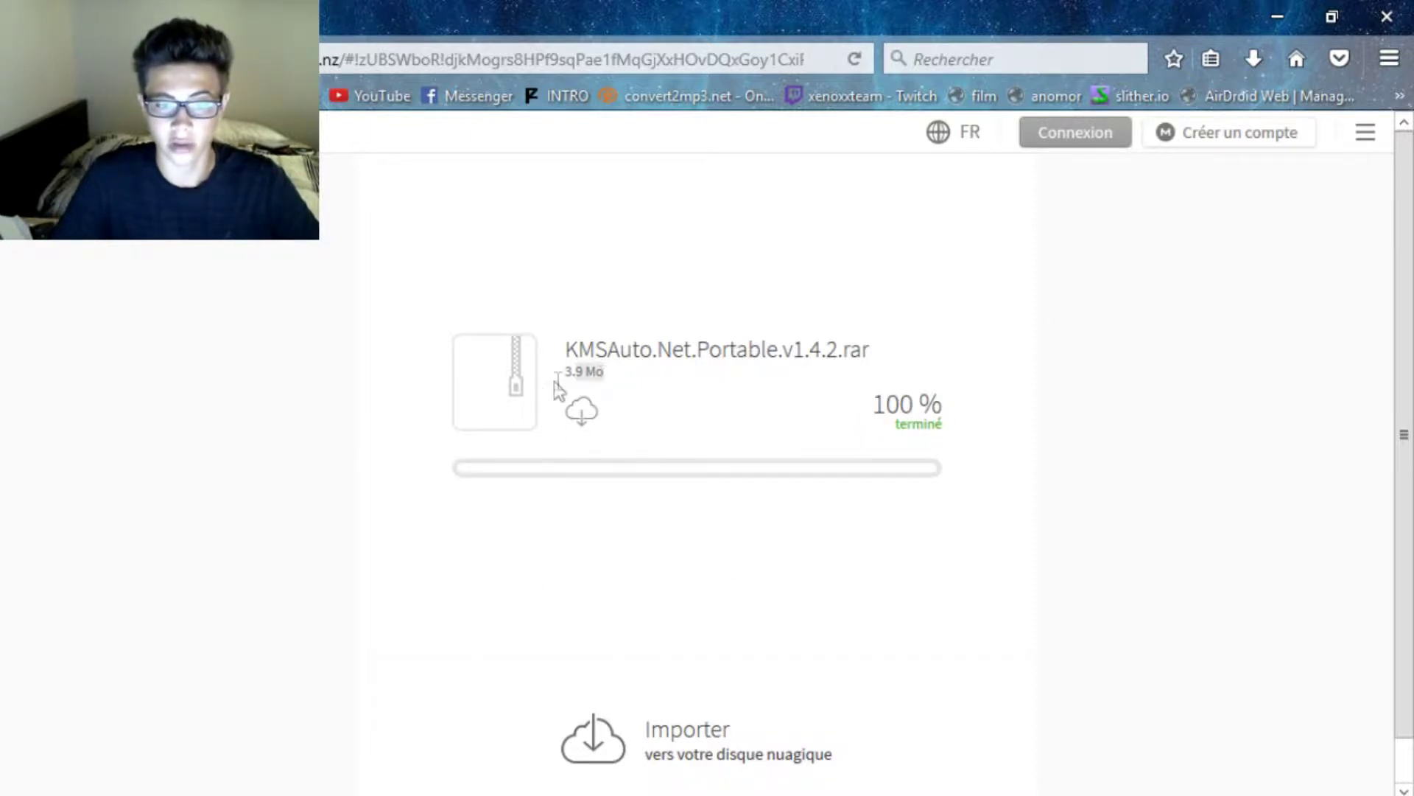
Step: Save KMSAuto.Net.Portable.v1.4.2.rar from MEGA, move it to the desktop replacing the existing copy, and close the browser
left_click(632, 674)
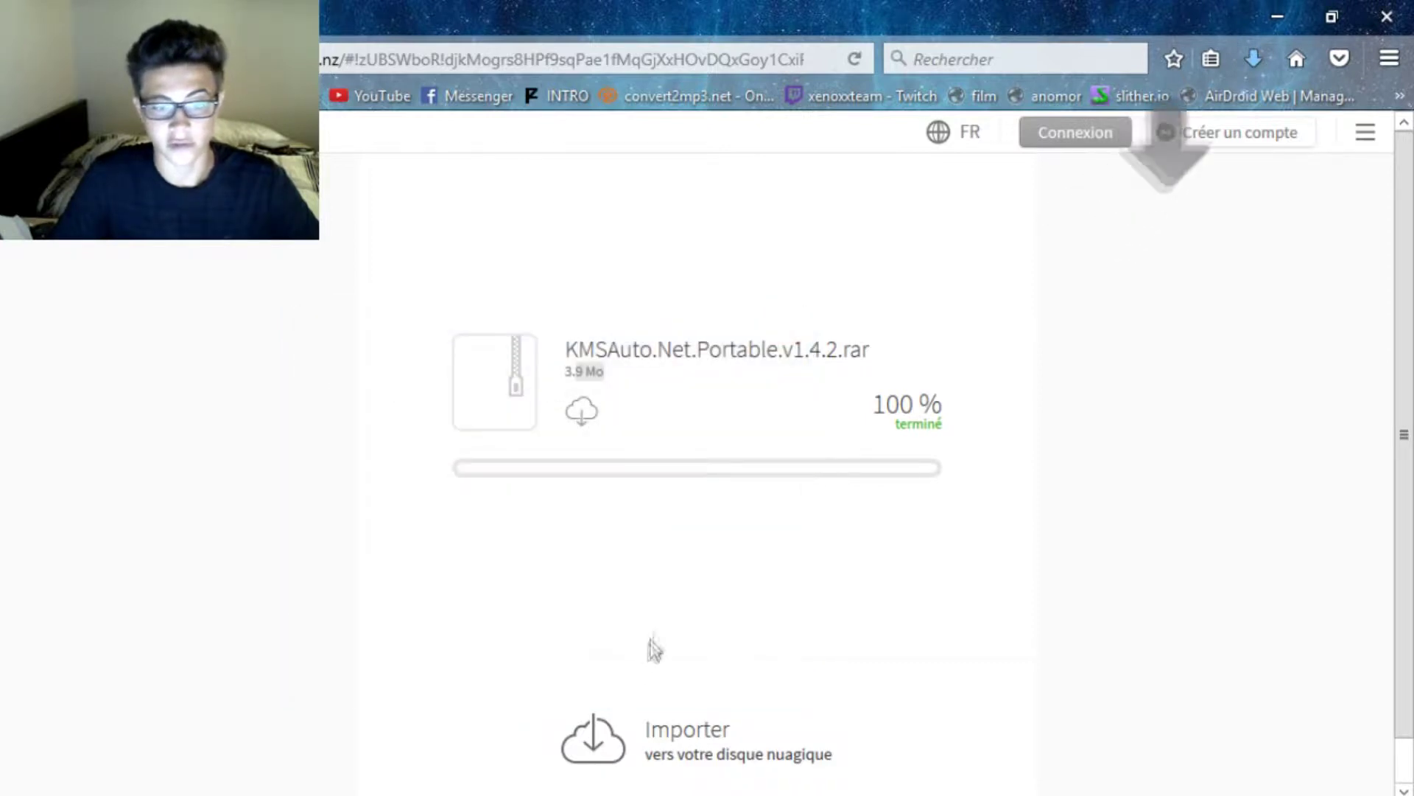
left_click_drag(1200, 33, 710, 78)
left_click(805, 130)
left_click_drag(558, 196, 1089, 235)
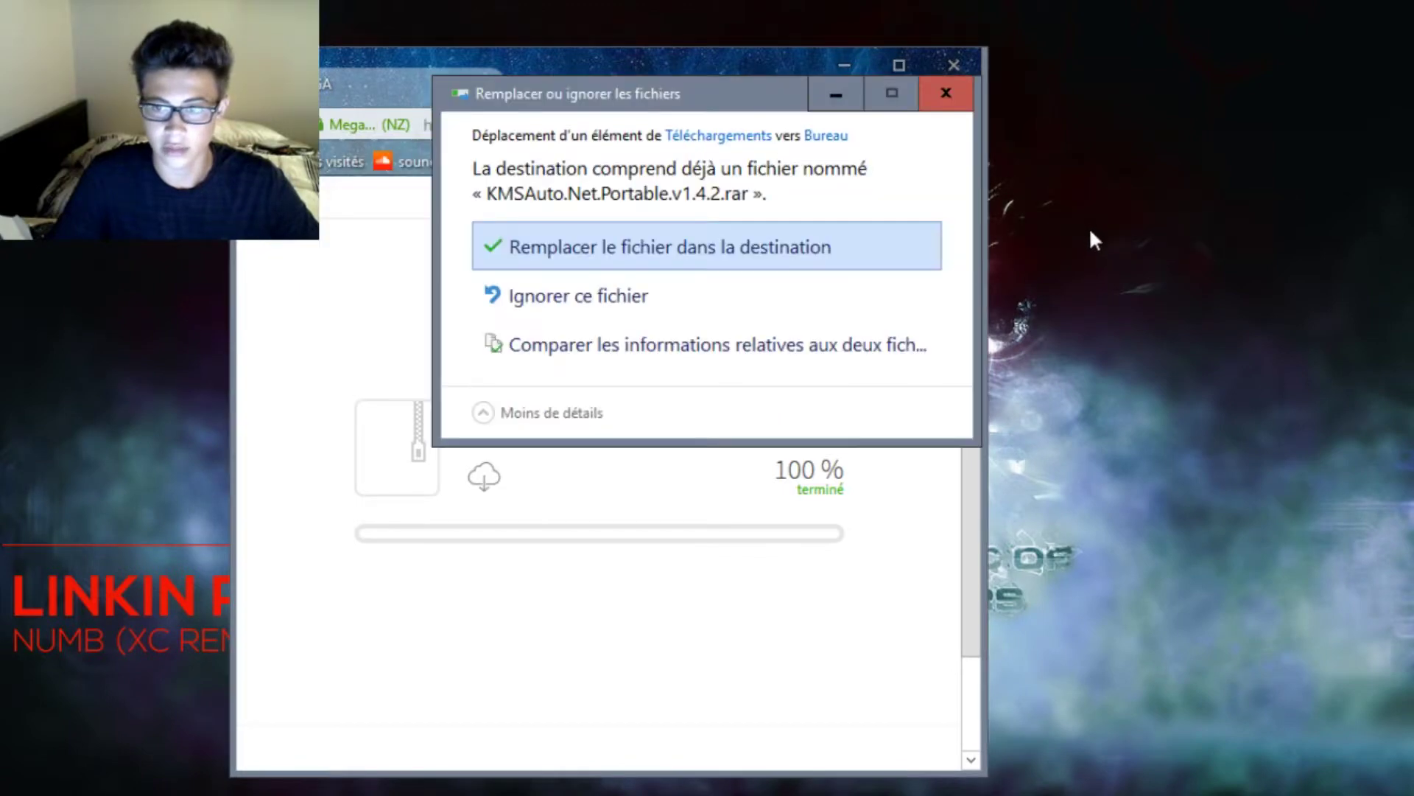
left_click(683, 250)
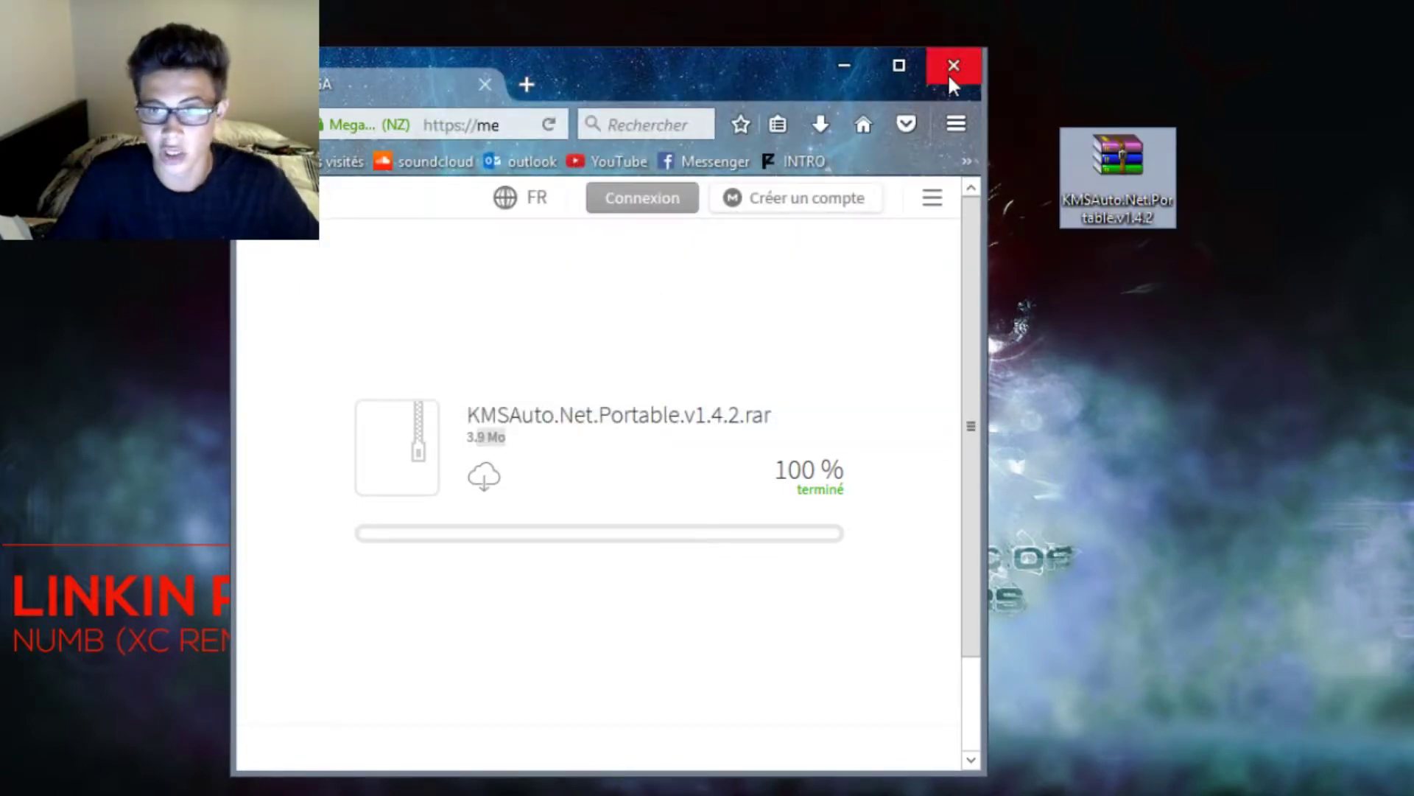
left_click(948, 72)
Step: Place the downloaded archive near the middle of the desktop and open it, dismissing the WinRAR trial notice
left_click_drag(1109, 200, 775, 382)
double_click(757, 305)
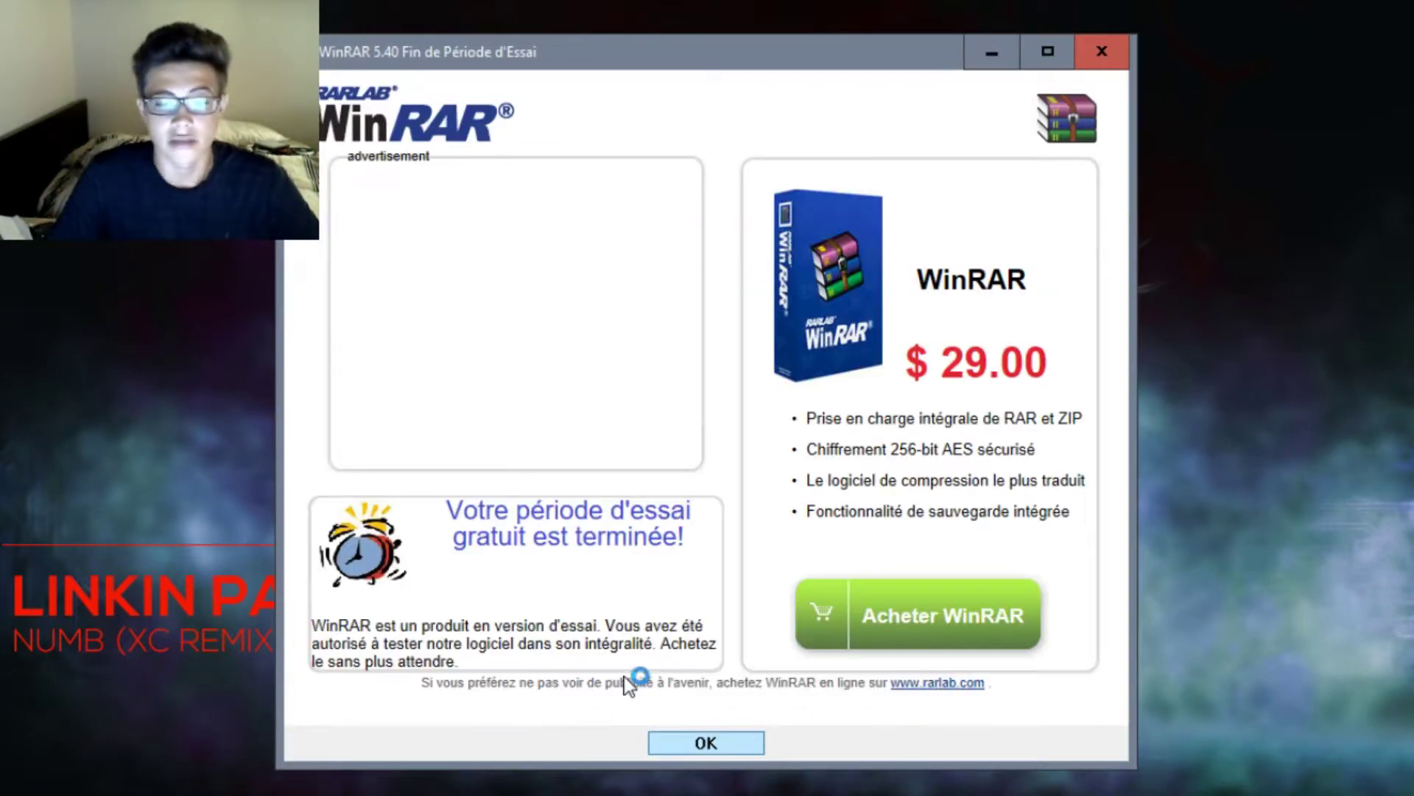
key("Return")
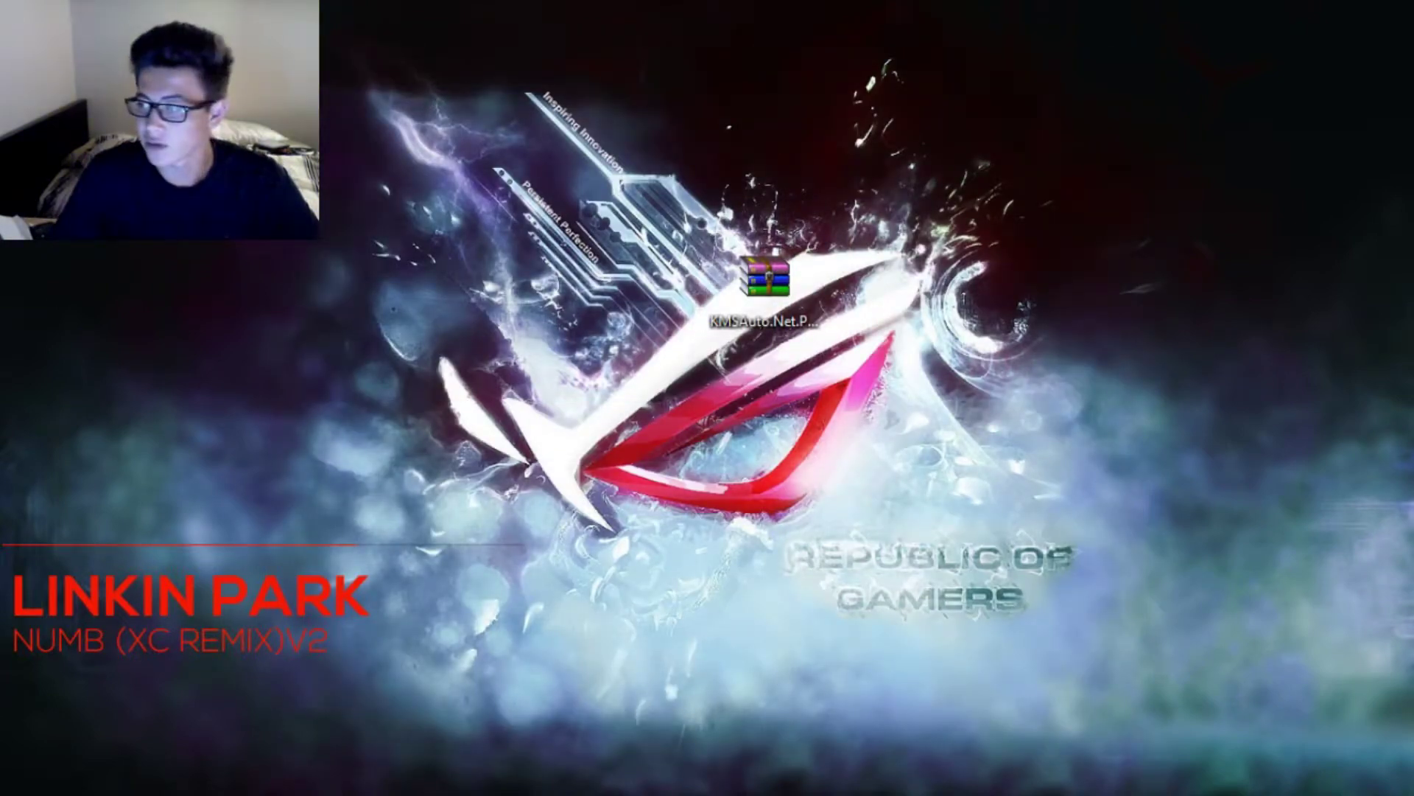
Step: Extract the KMSAuto.Net.Portable.v1.4.2 folder from the archive's root level to the desktop and close the archive
left_click_drag(741, 360, 559, 113)
double_click(430, 329)
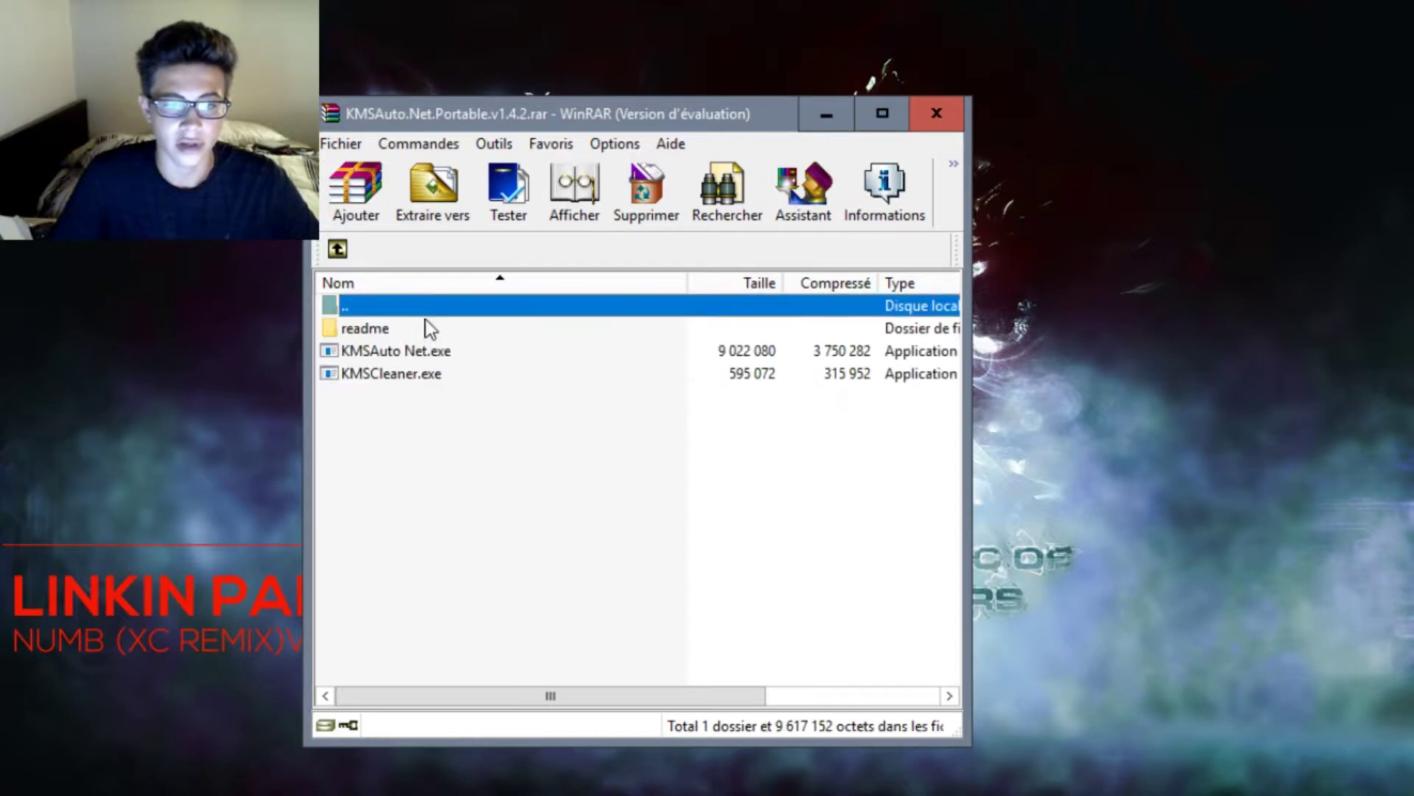
key("BackSpace")
double_click(386, 311)
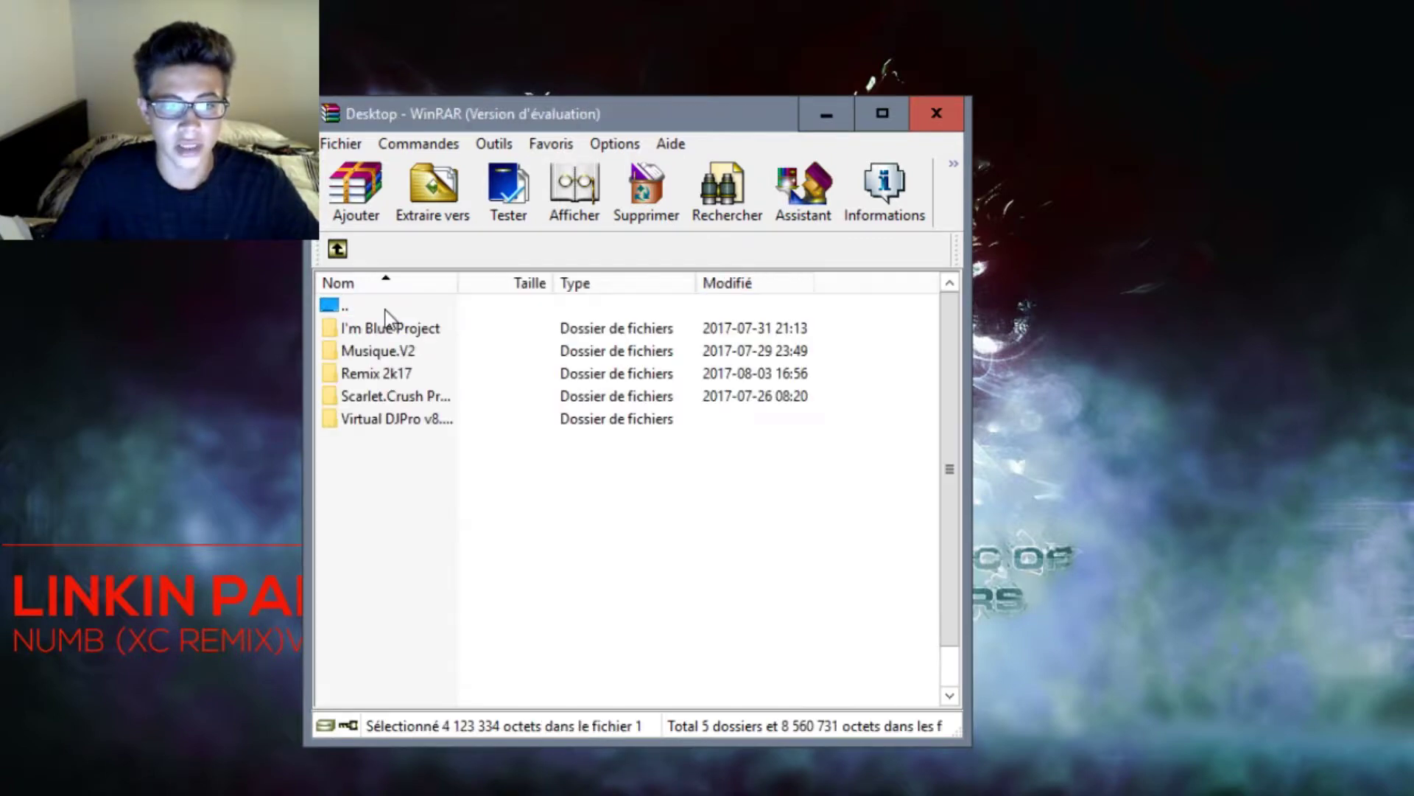
double_click(426, 467)
left_click_drag(431, 333, 1132, 369)
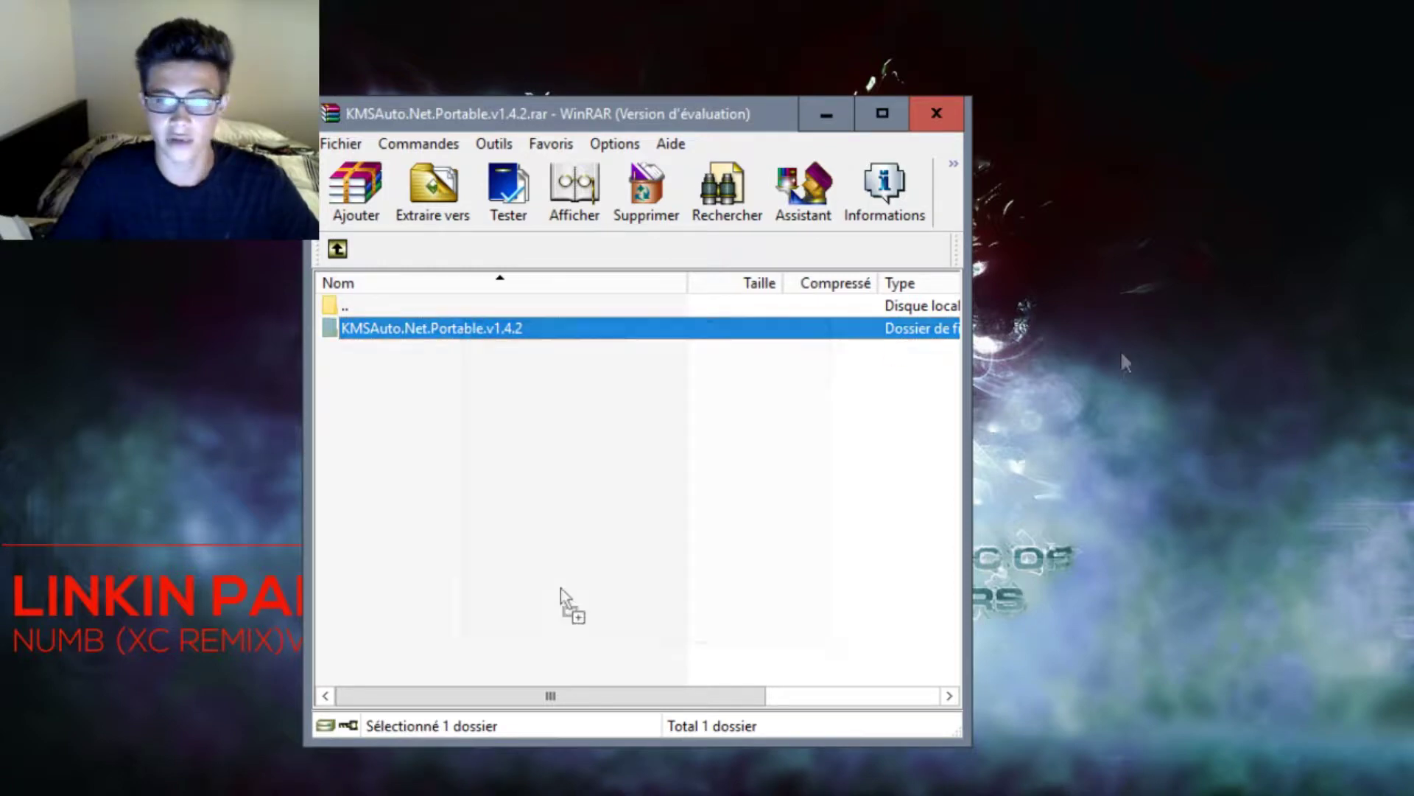
left_click(934, 115)
Step: Arrange the extracted folder beside the archive on the desktop
left_click_drag(1116, 291, 762, 159)
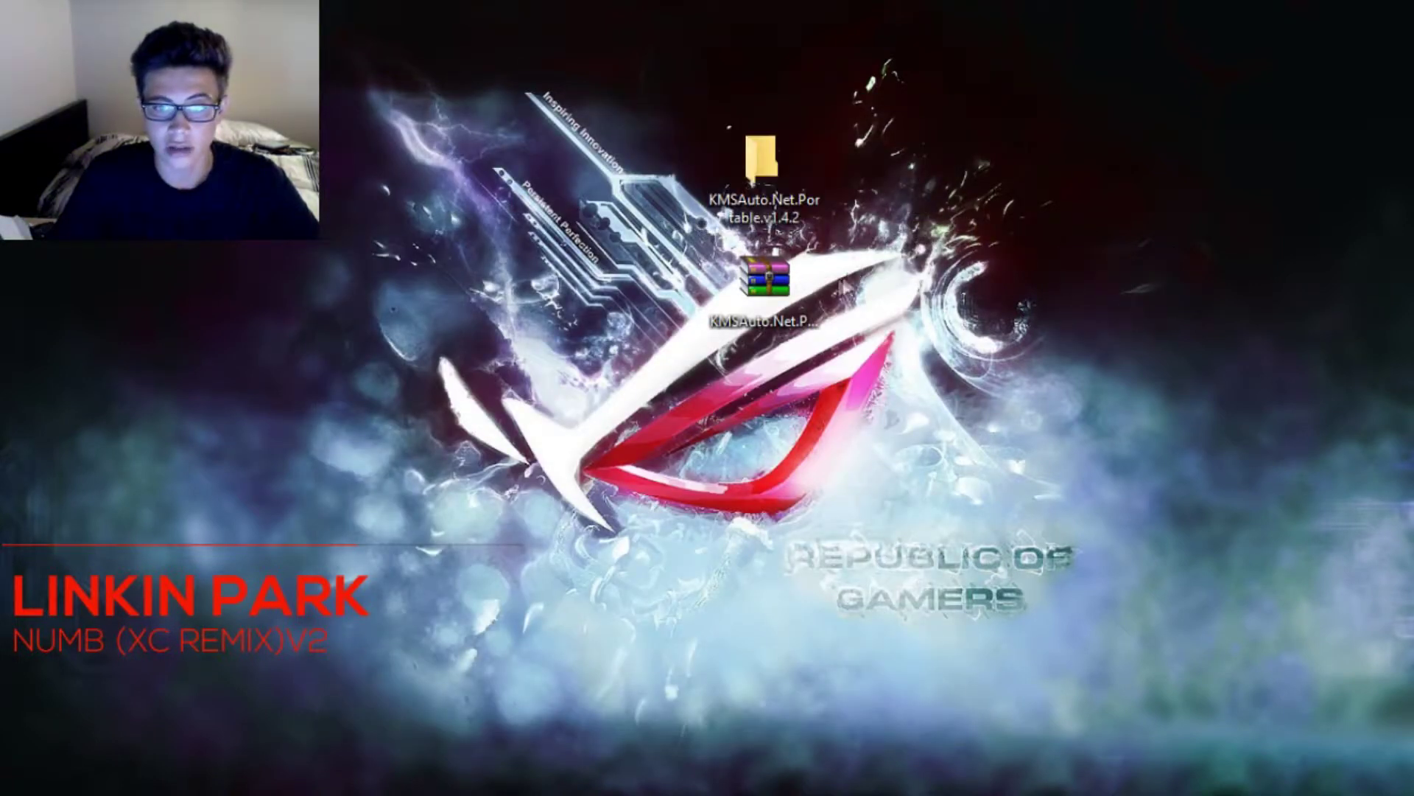
left_click(766, 284)
left_click_drag(770, 168, 664, 282)
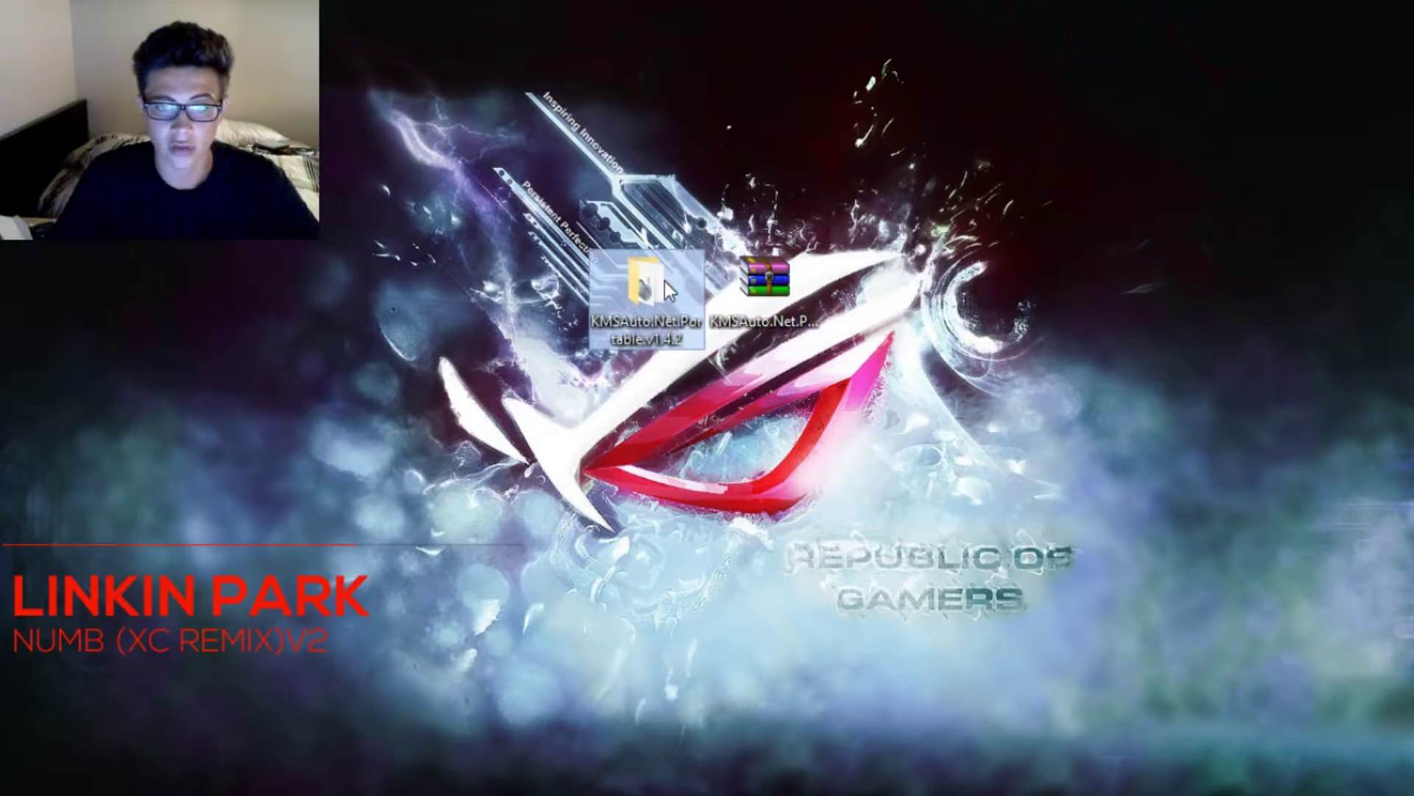
left_click(648, 365)
Step: Open the extracted KMSAuto.Net.Portable.v1.4.2 folder and resize its window so that file names and modification dates show
double_click(647, 283)
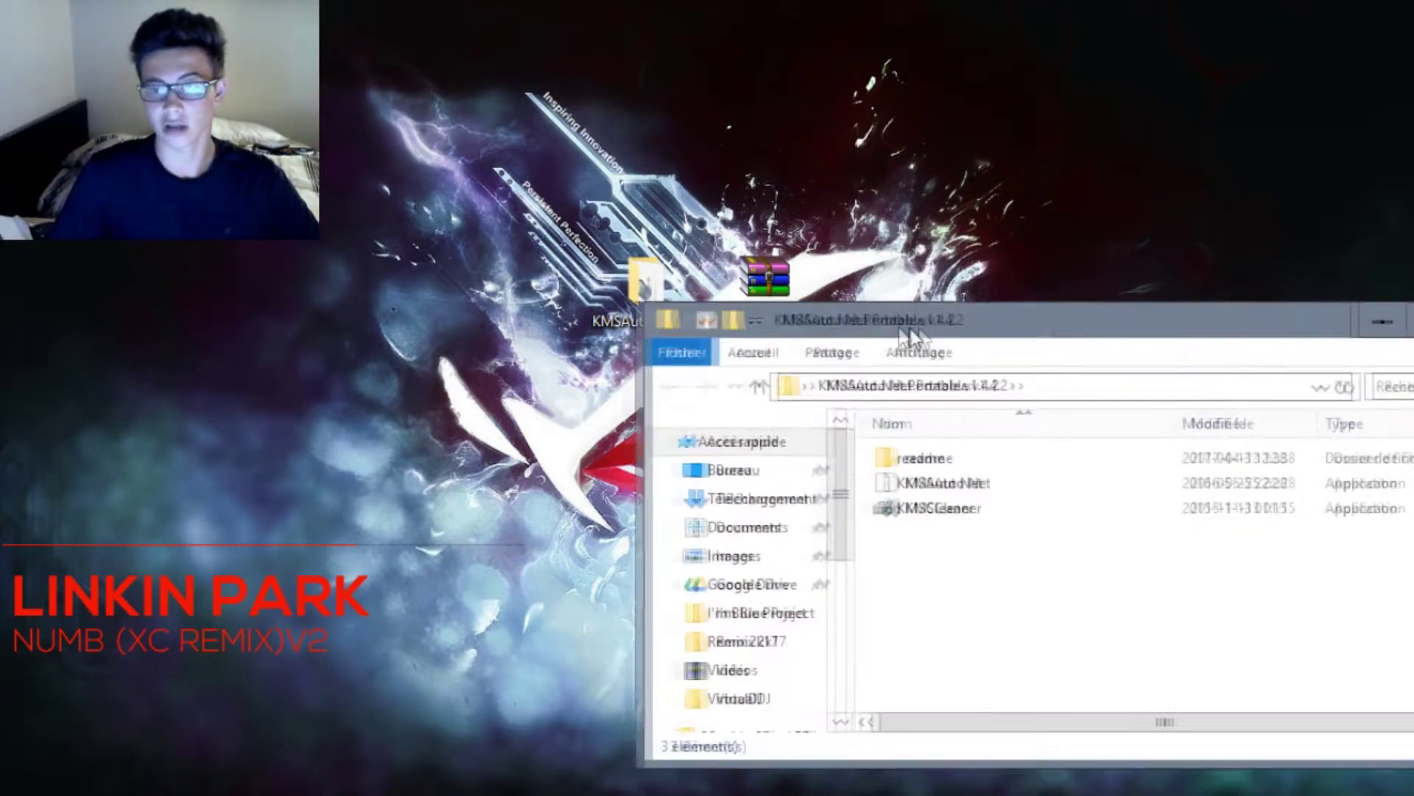
left_click_drag(1065, 513, 647, 508)
left_click(564, 237)
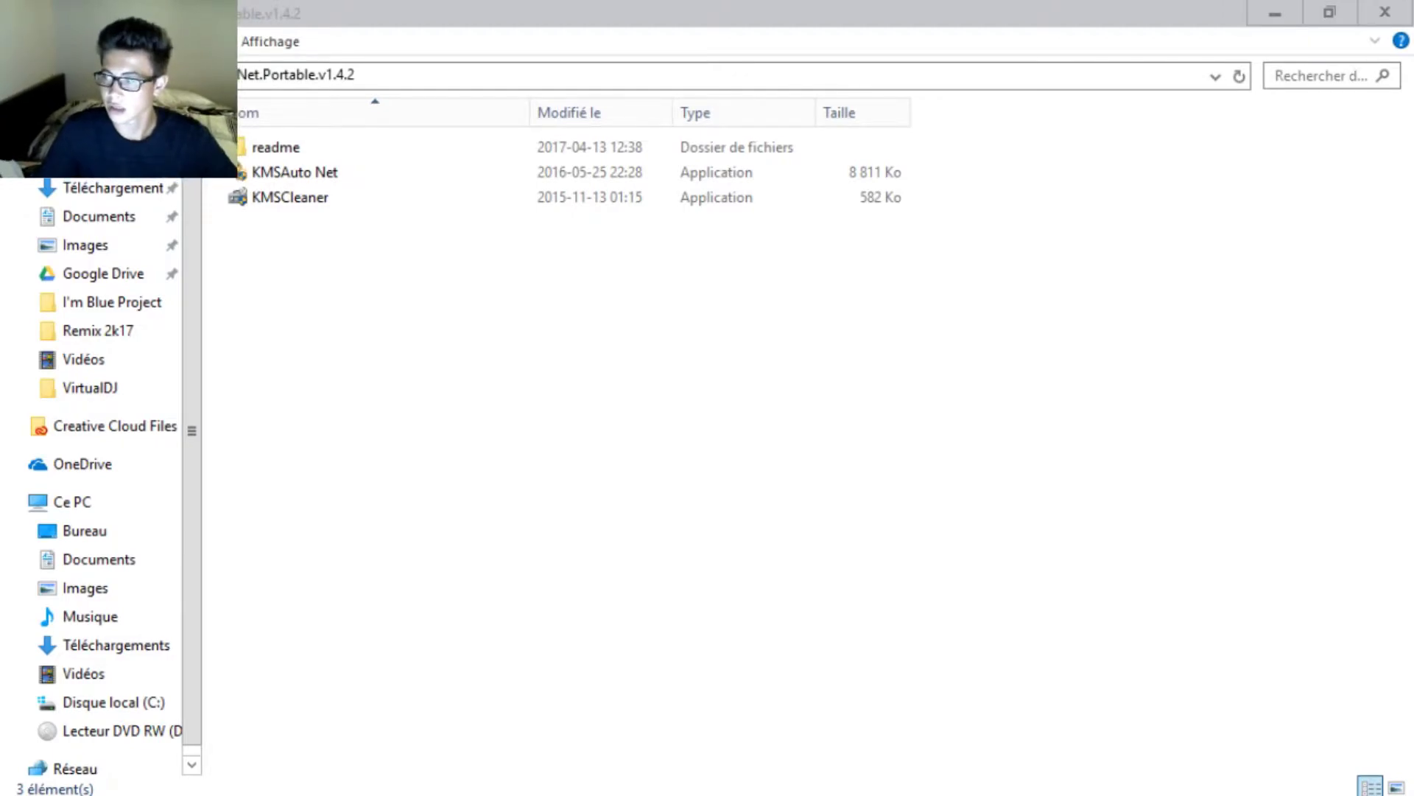
left_click(634, 282)
left_click_drag(483, 14, 870, 183)
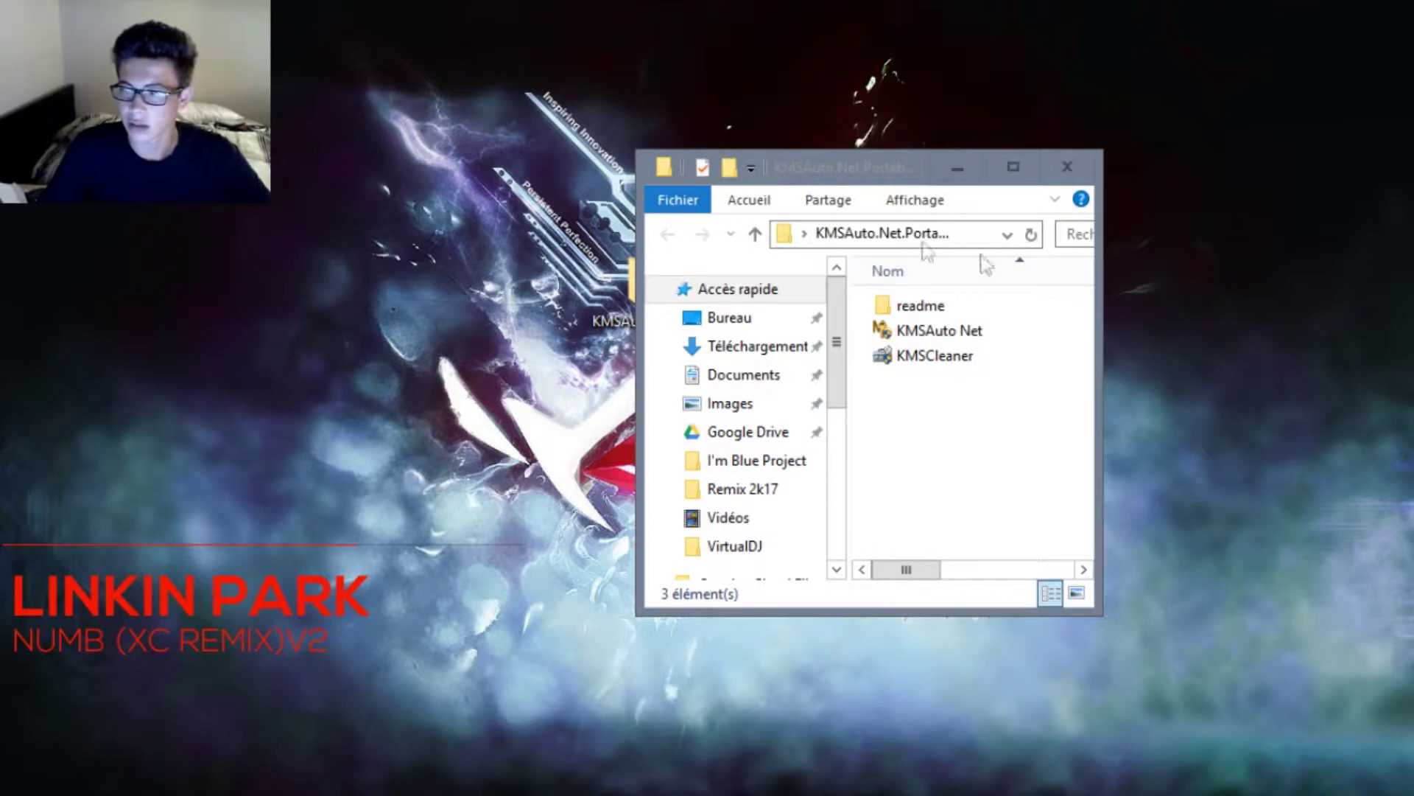
left_click_drag(877, 179, 866, 144)
left_click_drag(1088, 448, 1303, 442)
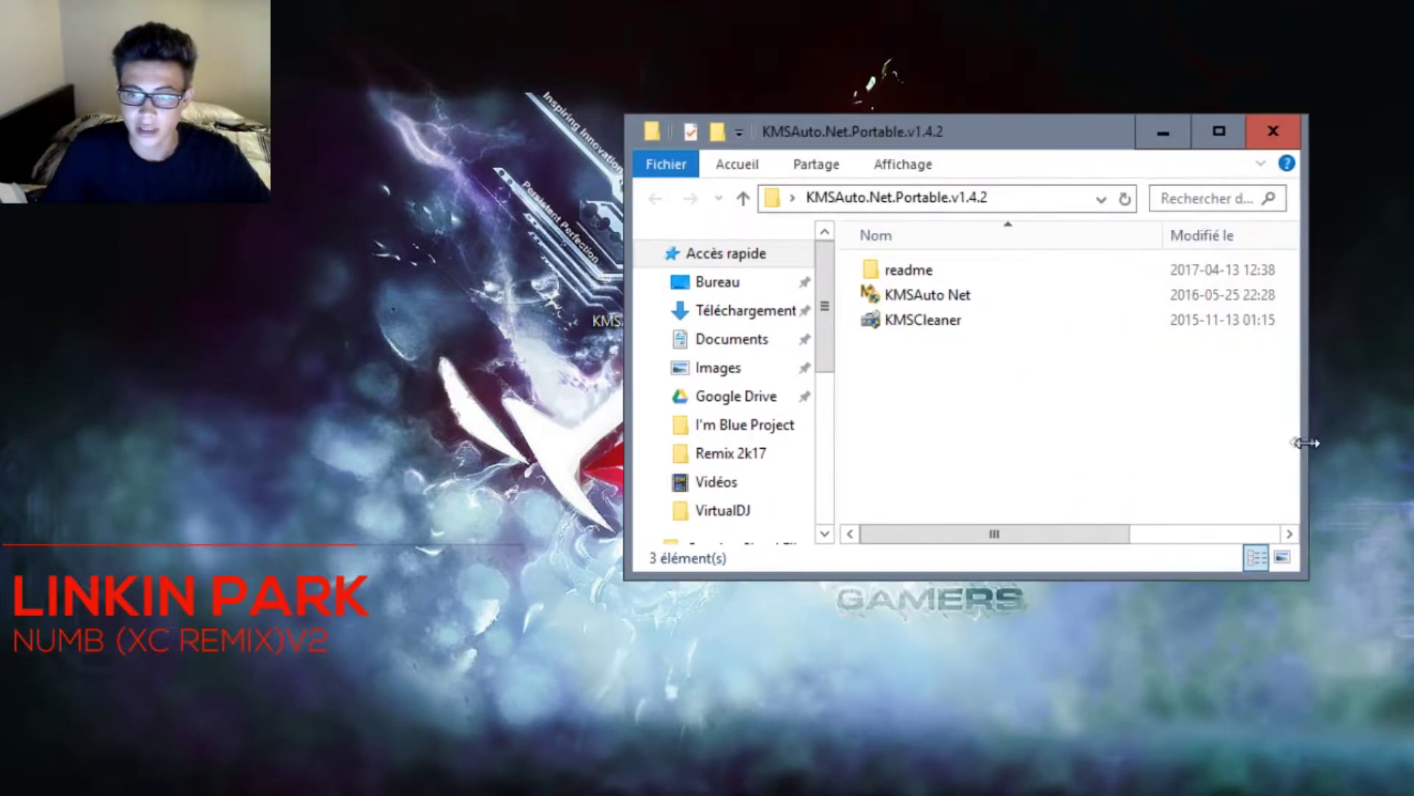
Step: Open readme_fr from the readme folder and widen the text window
left_click(913, 278)
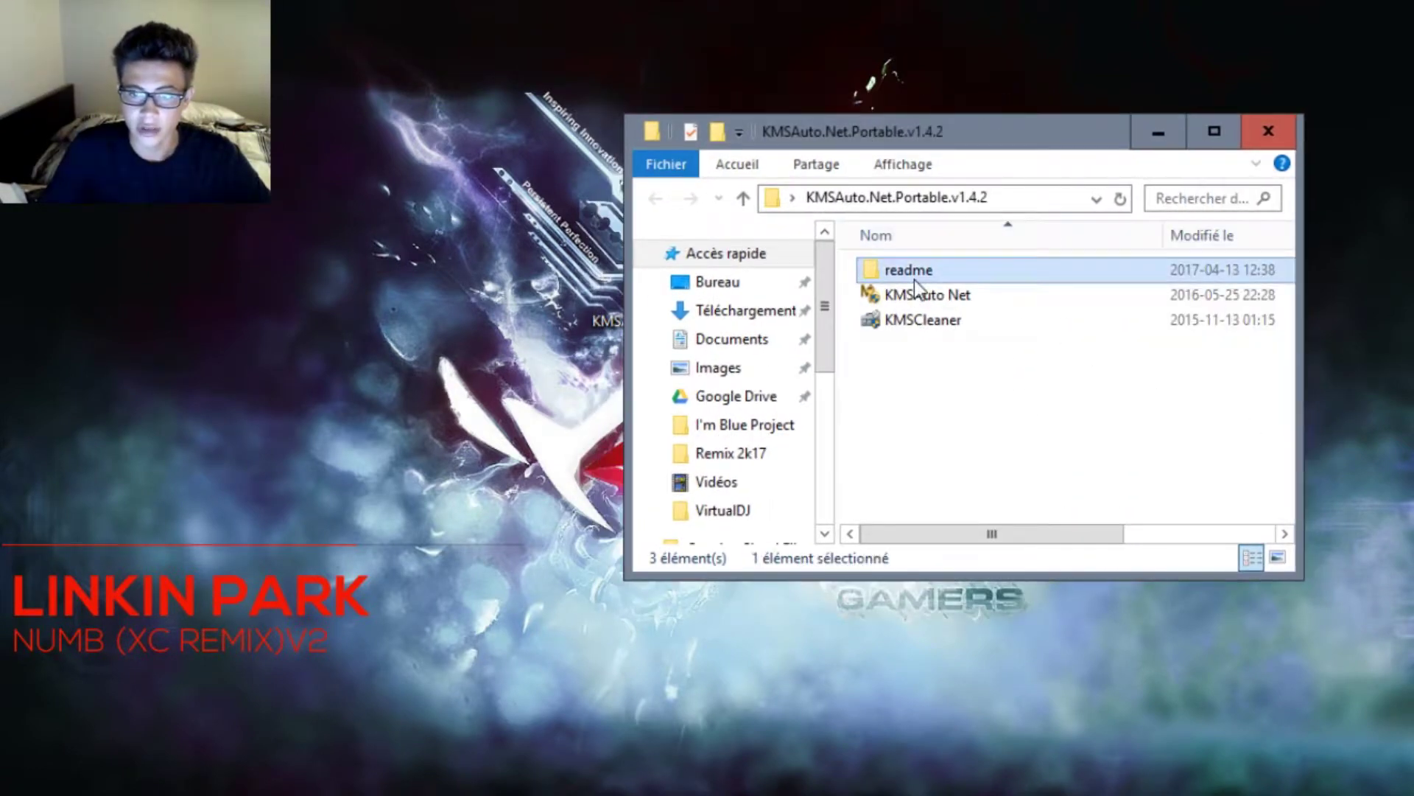
double_click(985, 278)
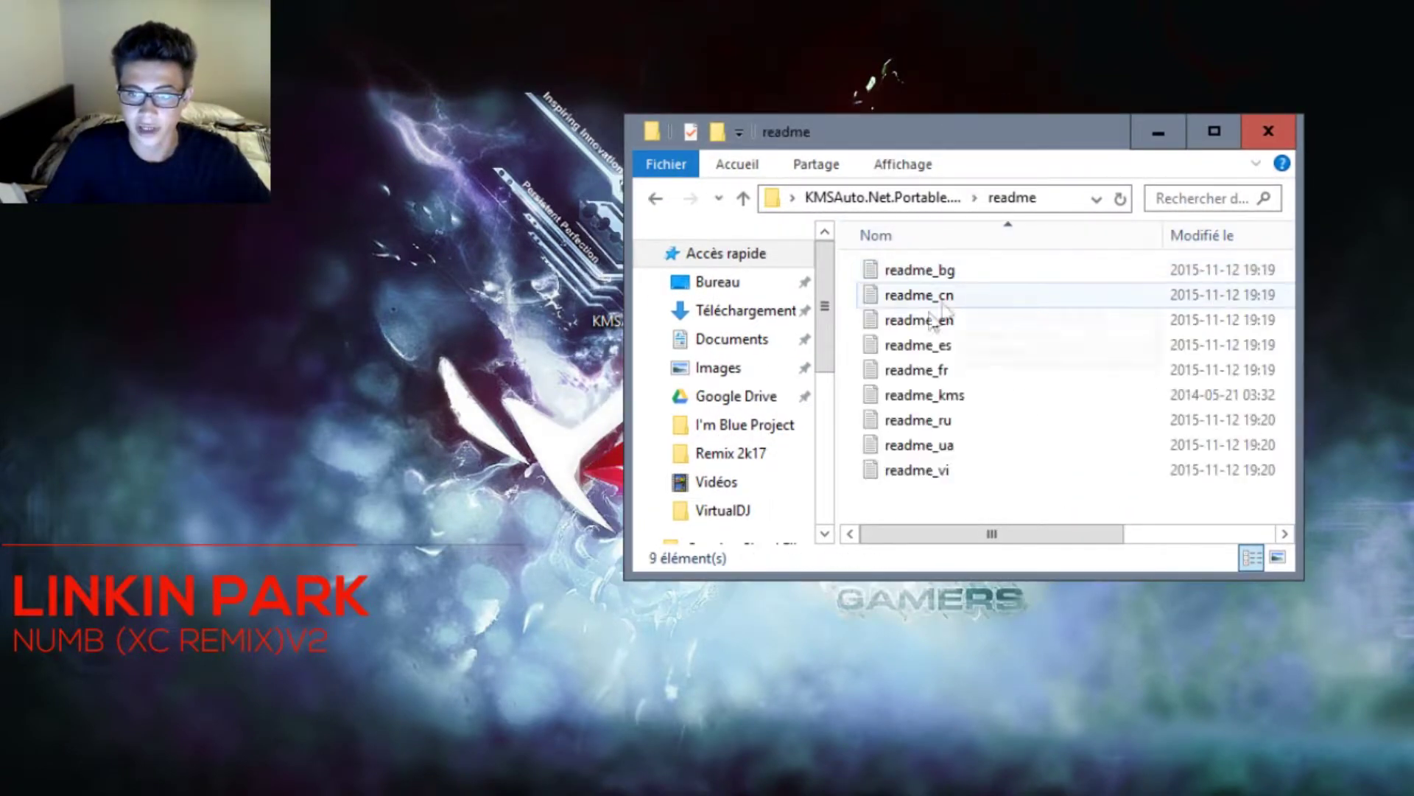
double_click(987, 376)
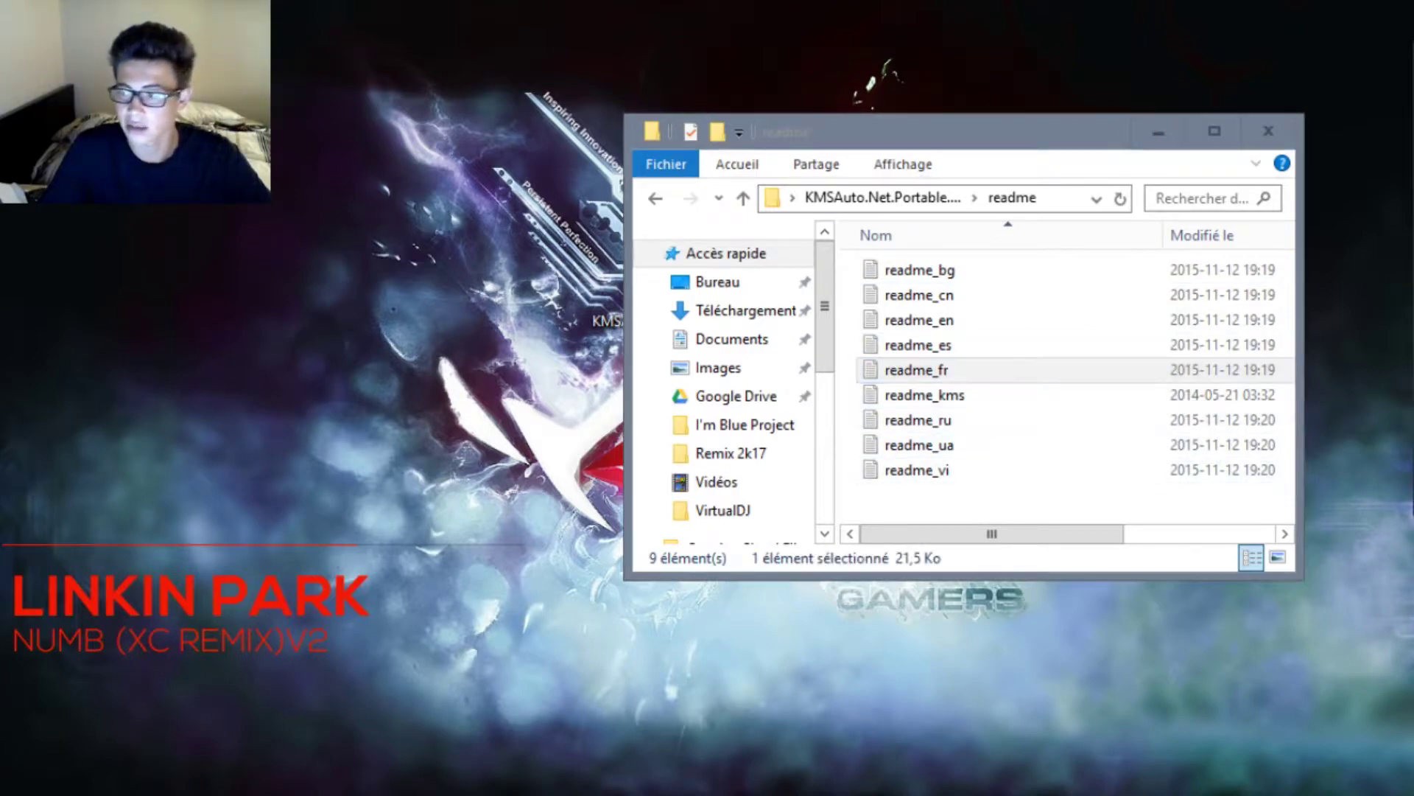
left_click_drag(985, 158, 690, 160)
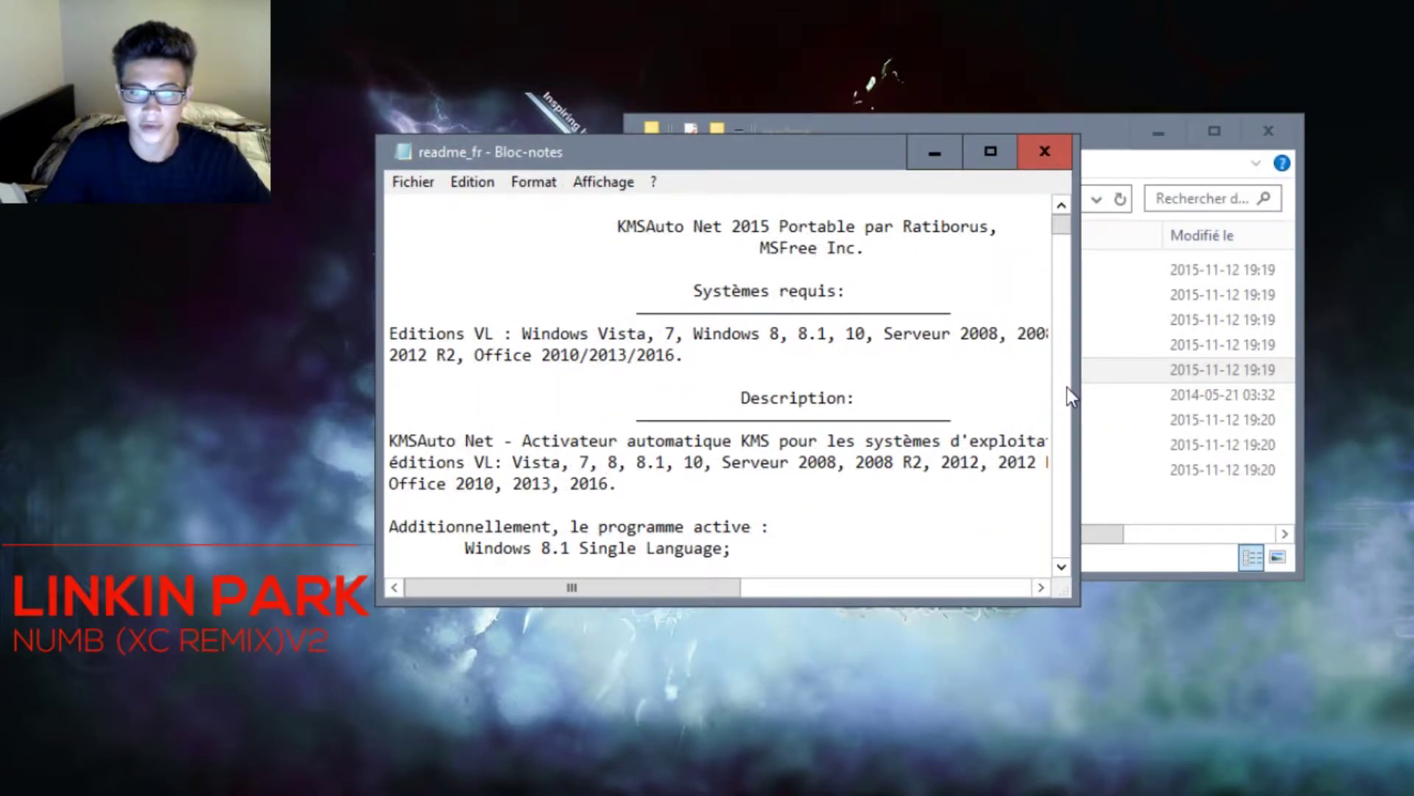
left_click_drag(1067, 398, 1169, 397)
Step: Read the system description and the "Utilisation du programme" section of the French readme, and close the file
scroll(787, 367, "down", 2)
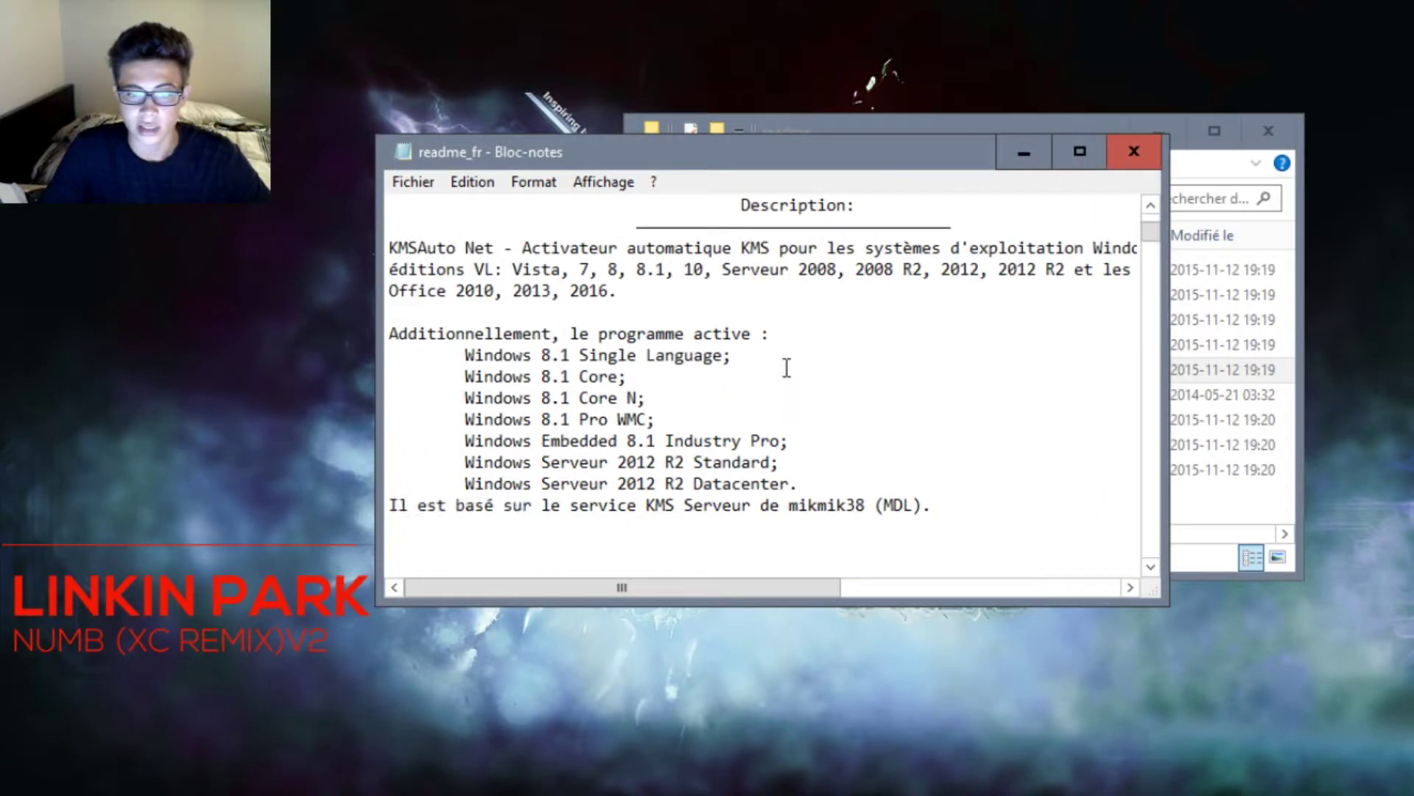
scroll(787, 367, "down", 2)
scroll(756, 385, "down", 4)
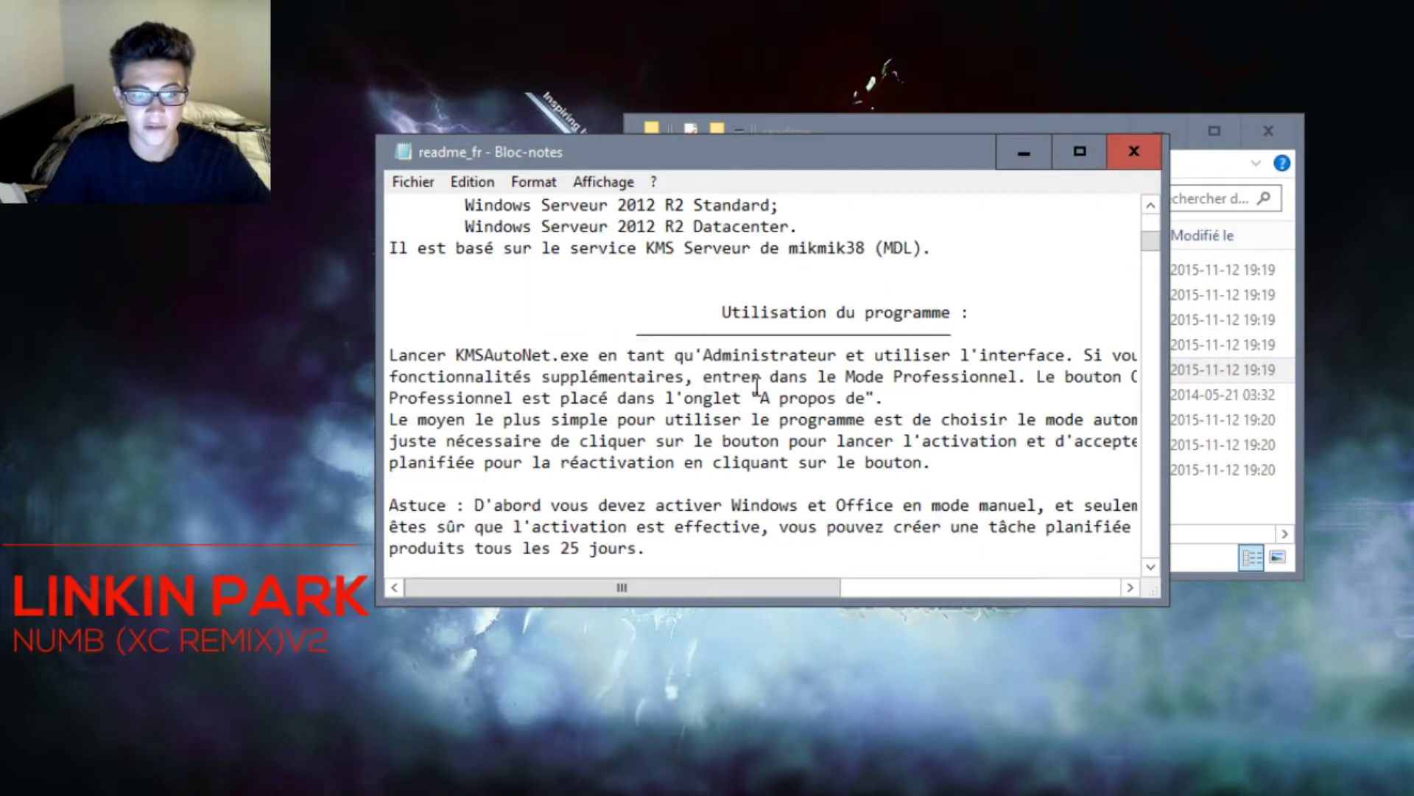
left_click_drag(493, 292, 624, 294)
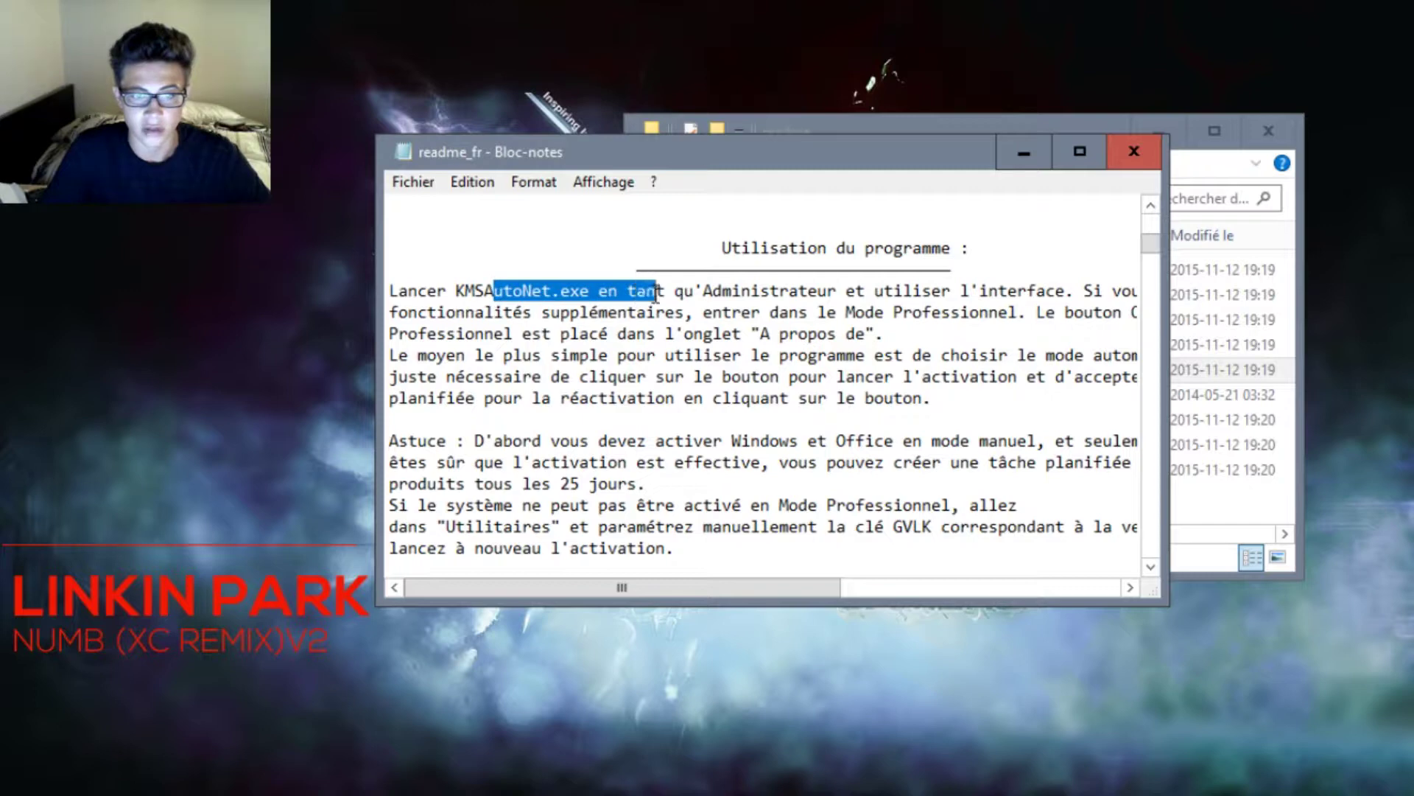
left_click(549, 426)
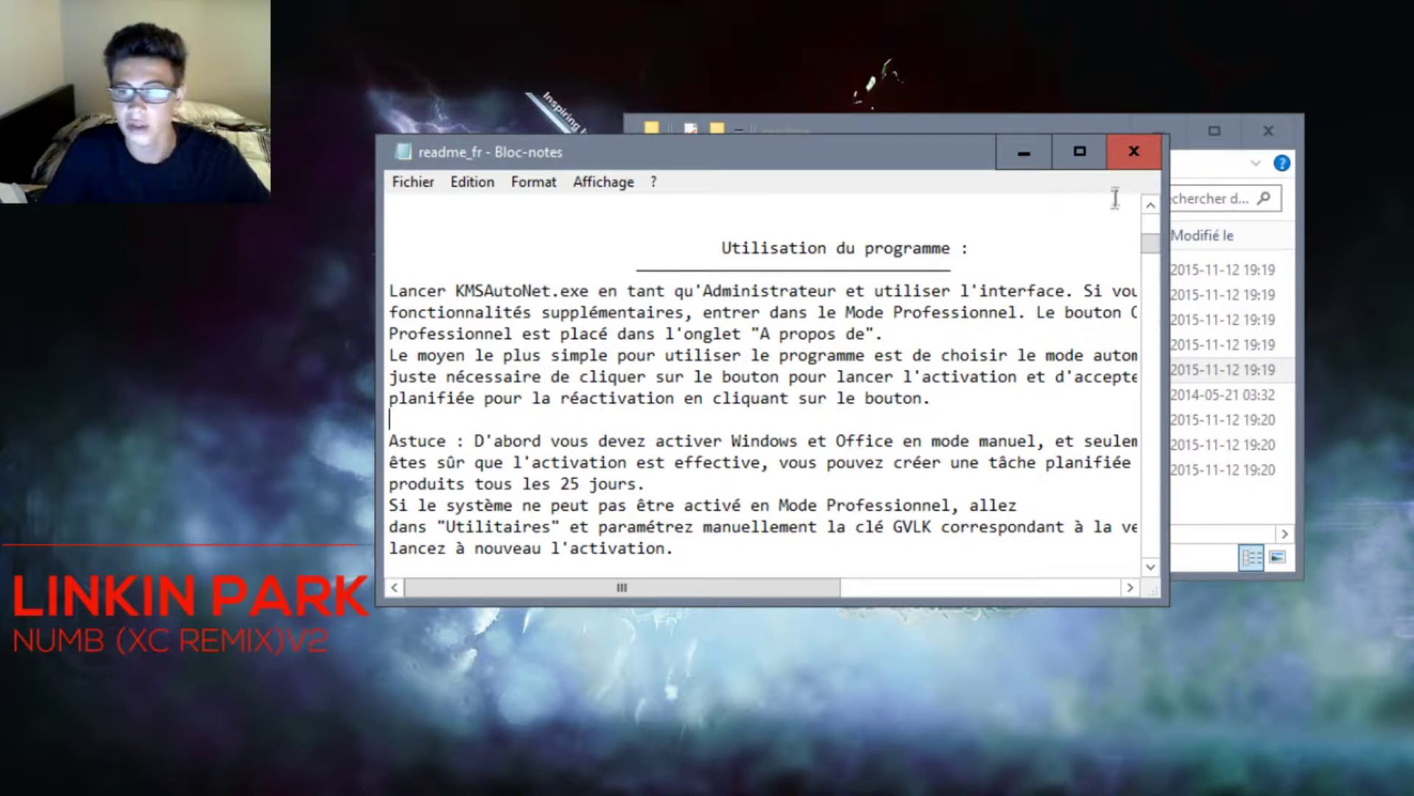
left_click(1131, 156)
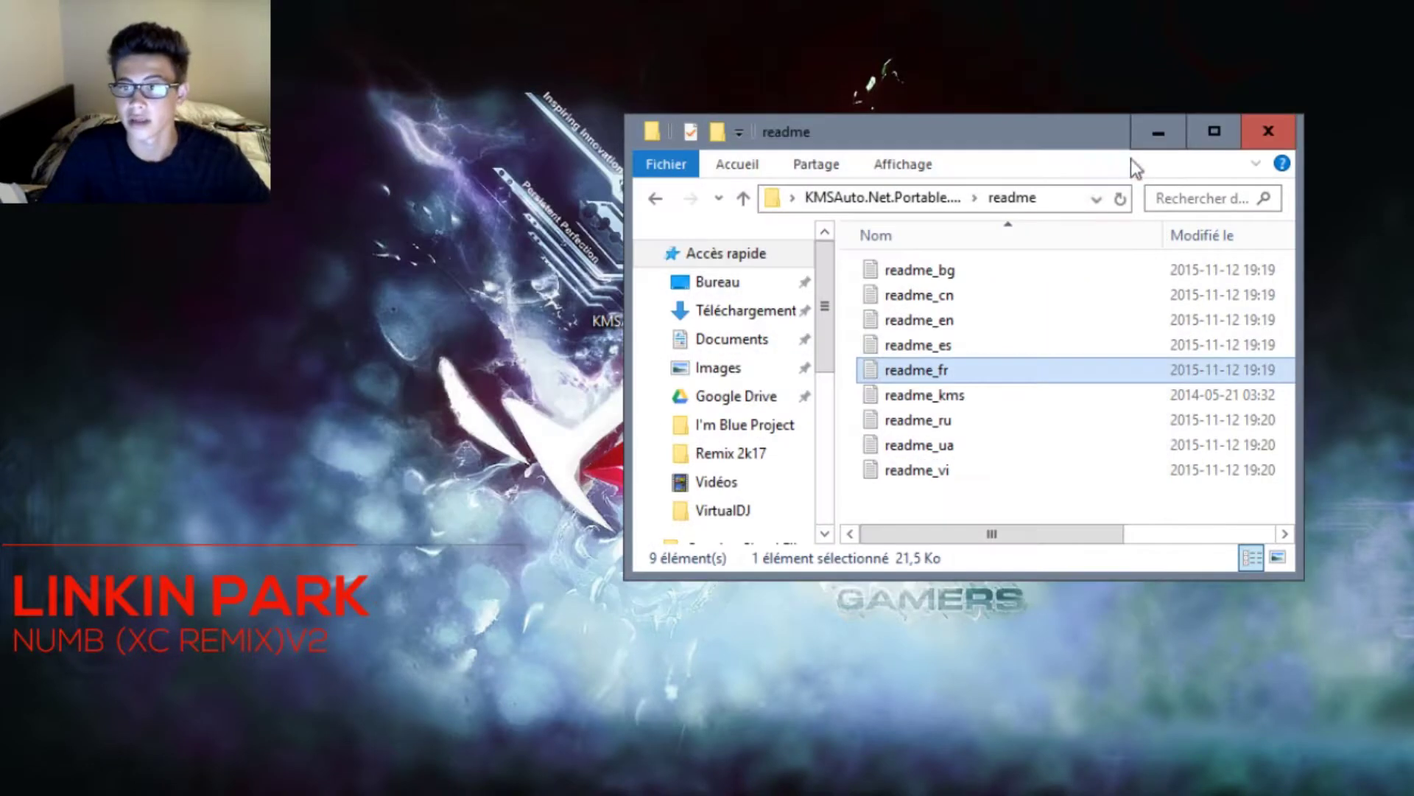
Step: Return to the parent folder, move the KMSAuto Net application to the desktop above the archive, and minimize the folder window
left_click(908, 198)
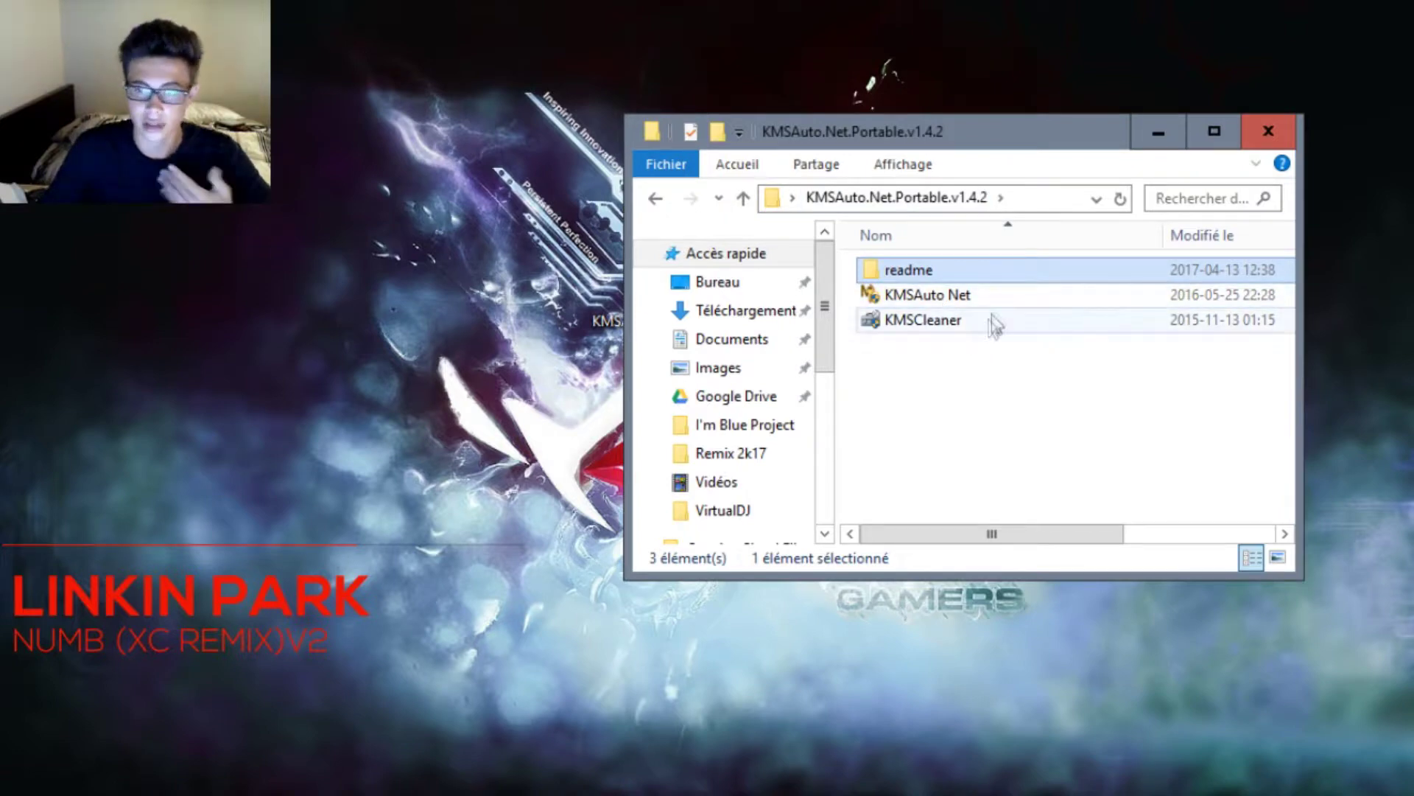
left_click(969, 340)
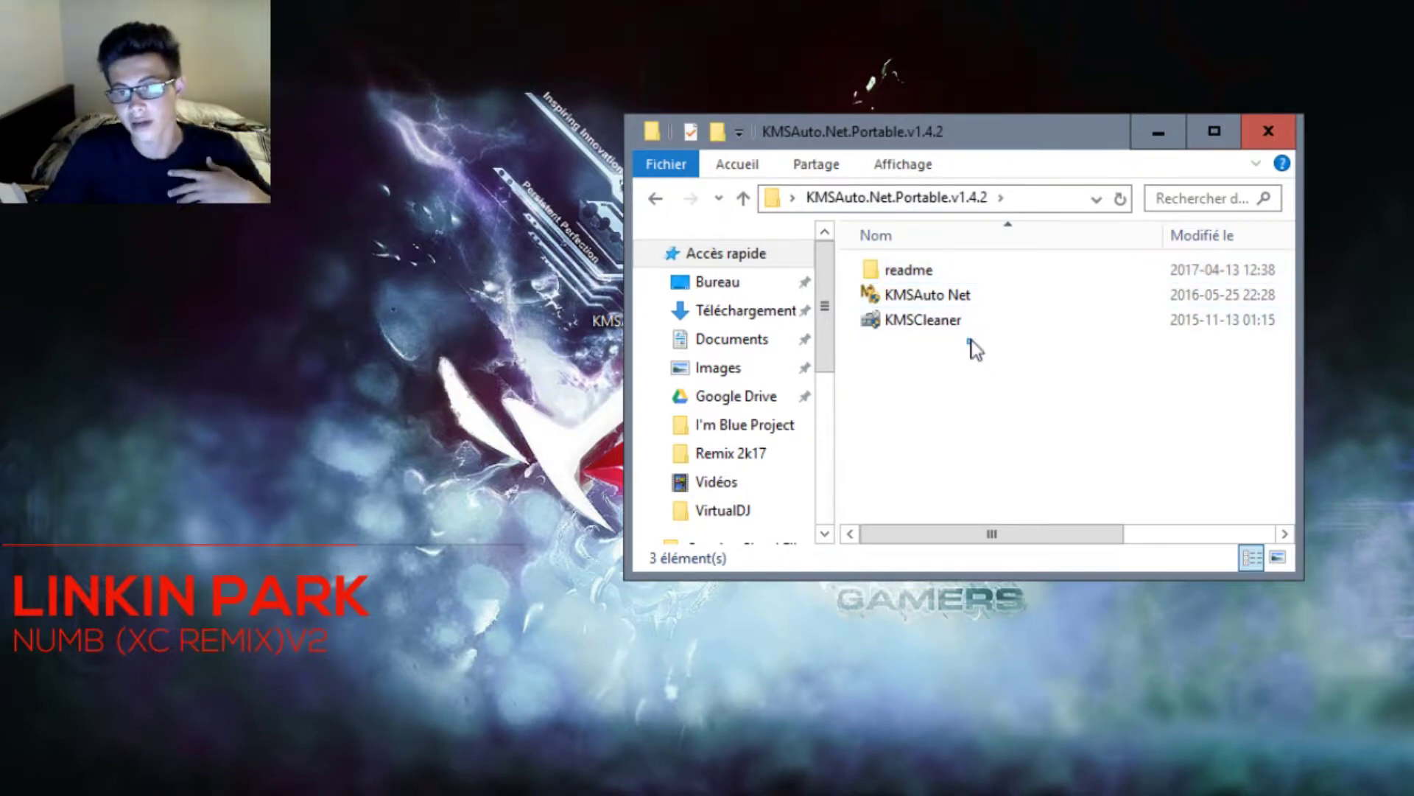
left_click(974, 322)
left_click(975, 344)
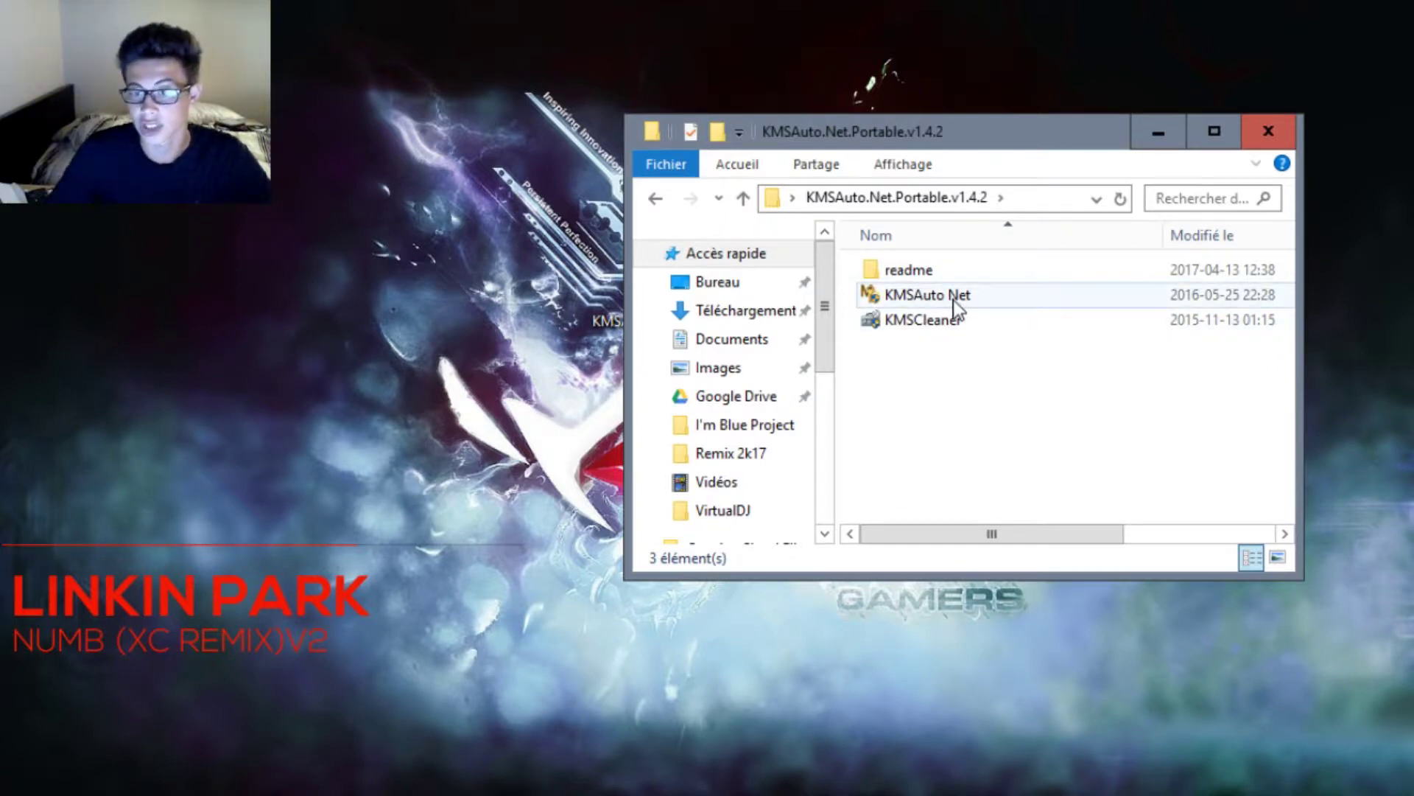
left_click_drag(956, 308, 501, 317)
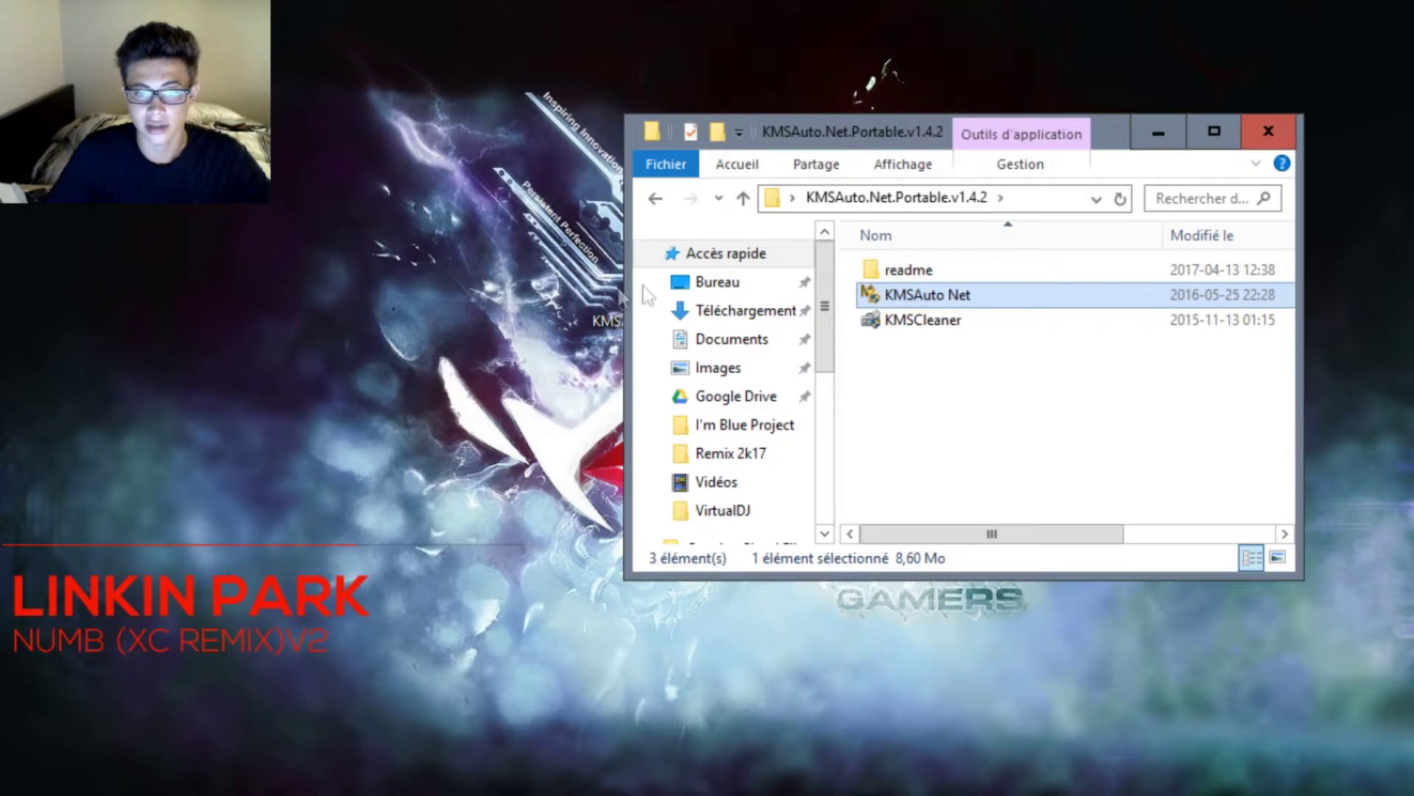
left_click(1158, 132)
left_click_drag(525, 170, 762, 183)
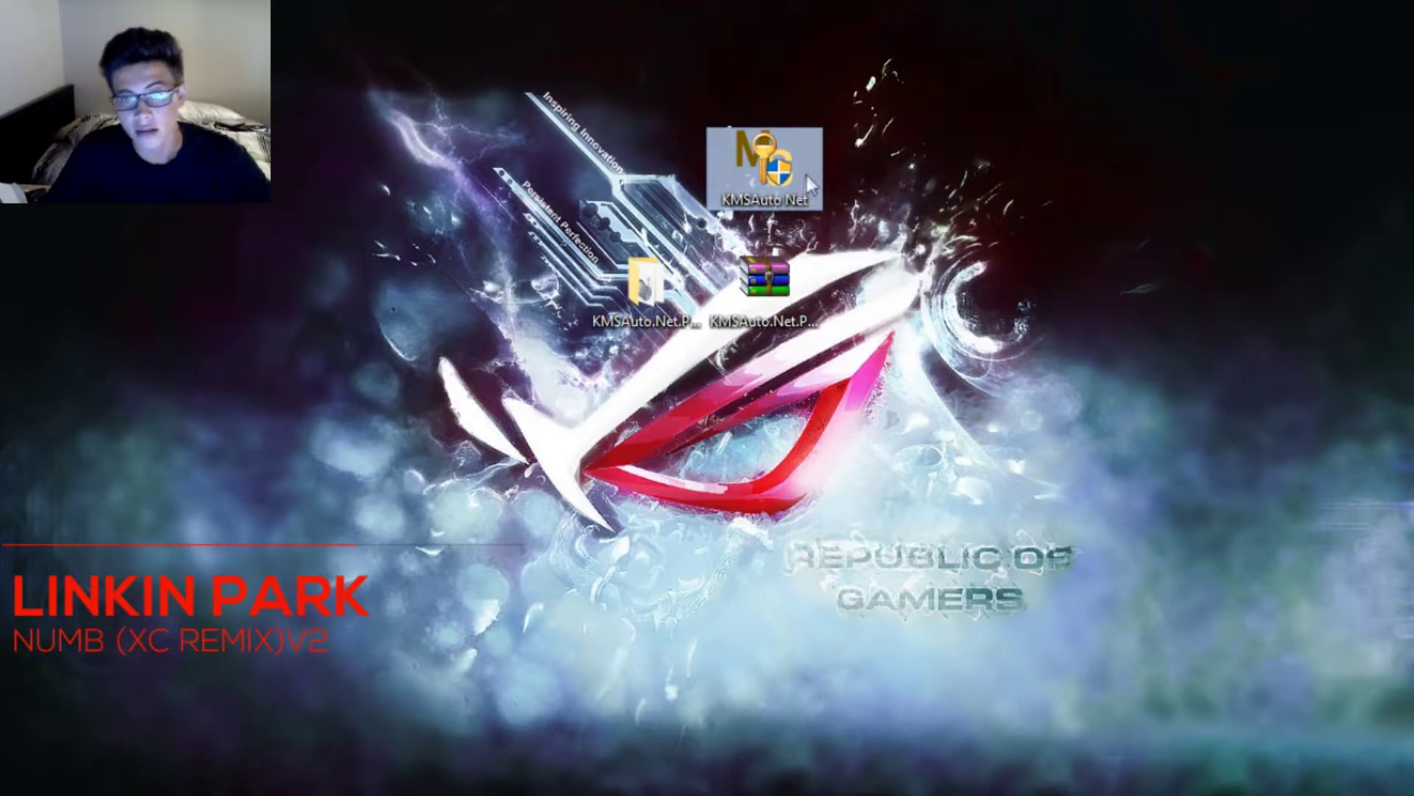
Step: Launch KMSAuto Net from the desktop and check the system activation line in its log
left_click(767, 177)
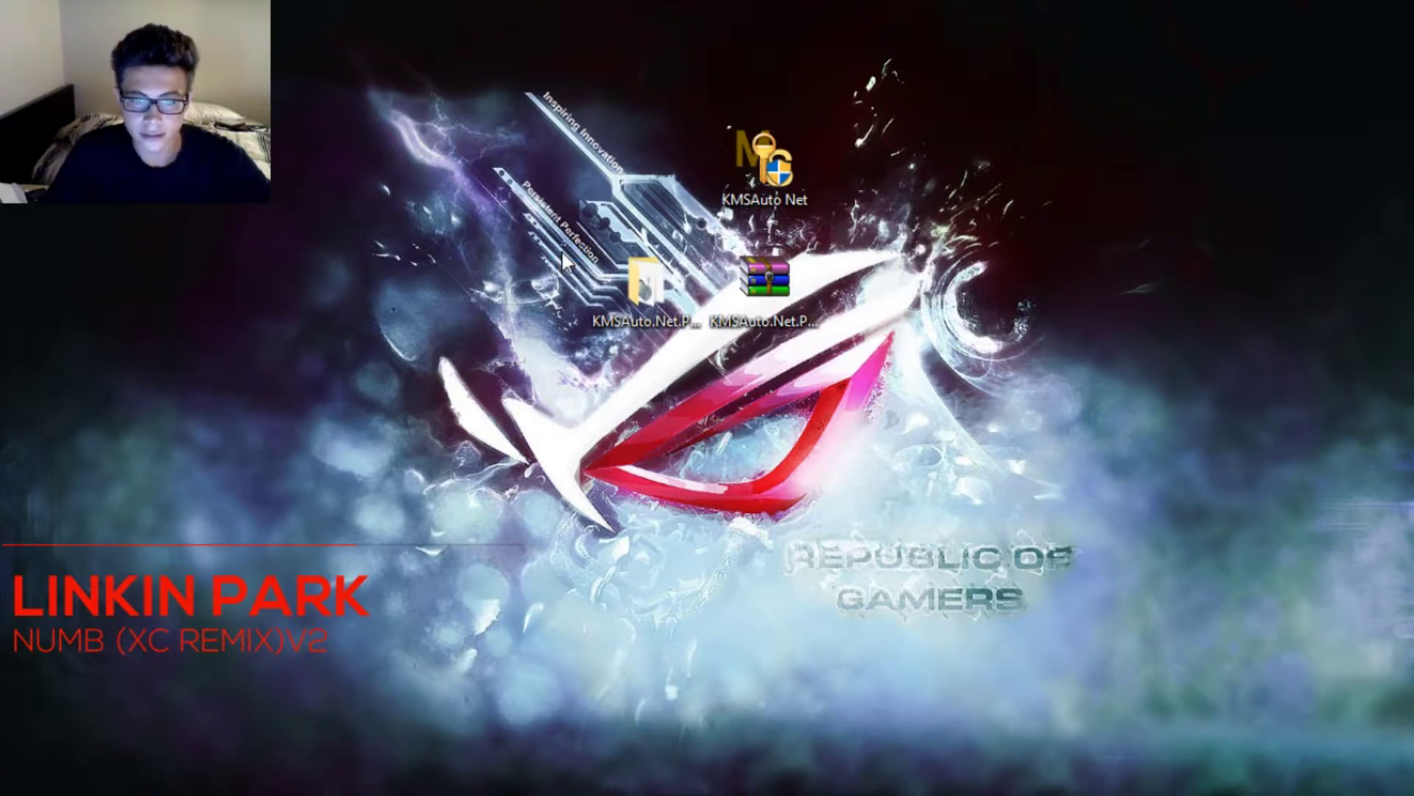
left_click_drag(368, 65, 806, 99)
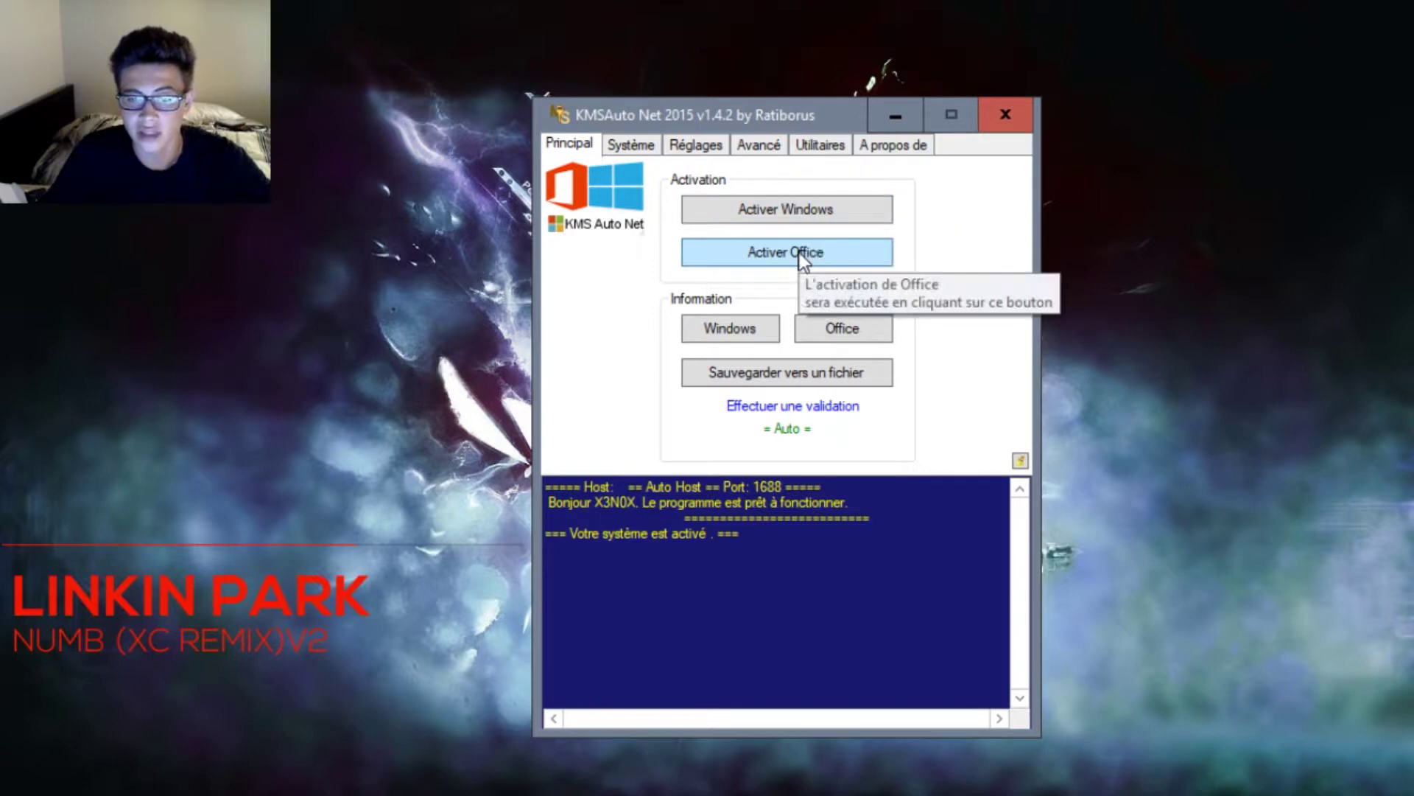
left_click(734, 573)
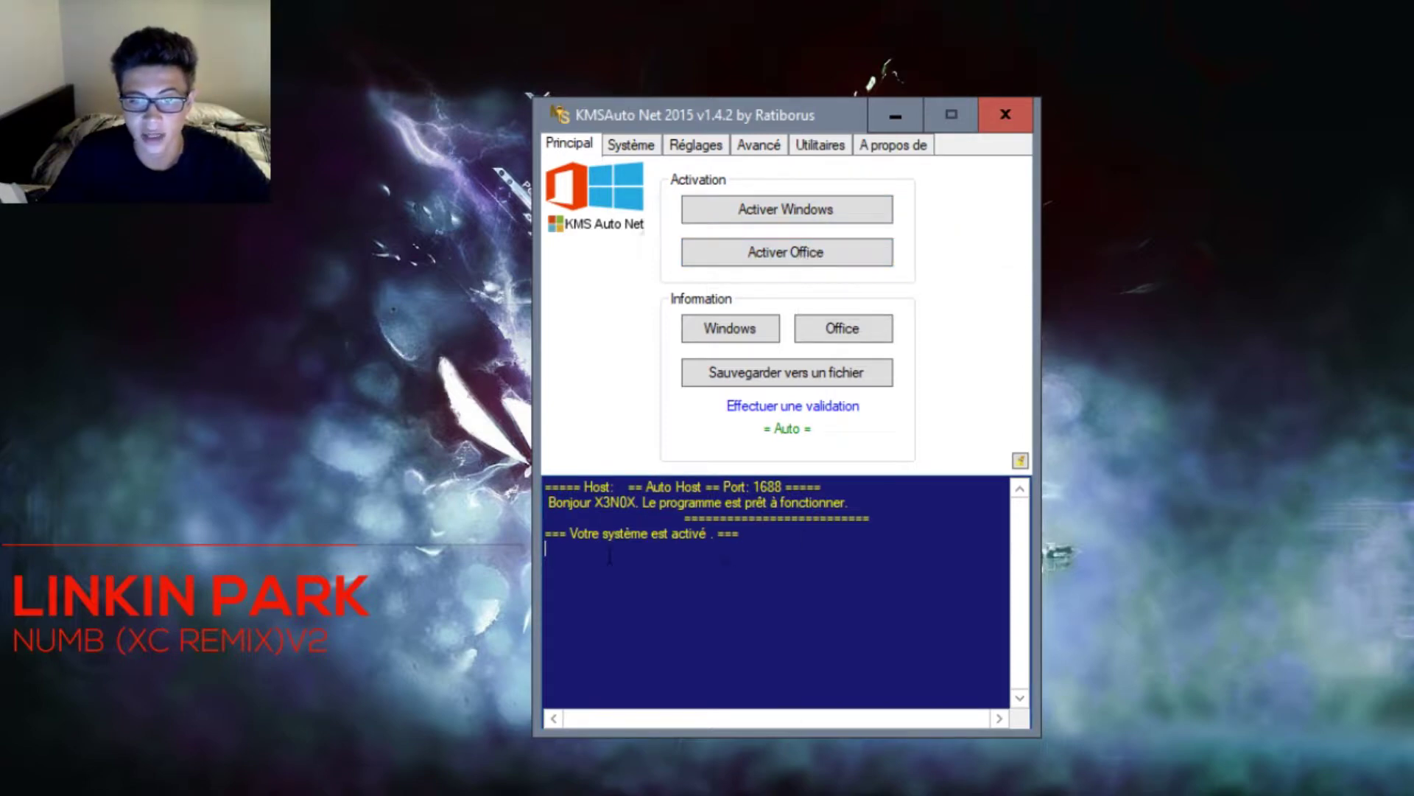
left_click_drag(740, 533, 604, 532)
left_click(546, 548)
left_click_drag(741, 540, 573, 533)
left_click(847, 549)
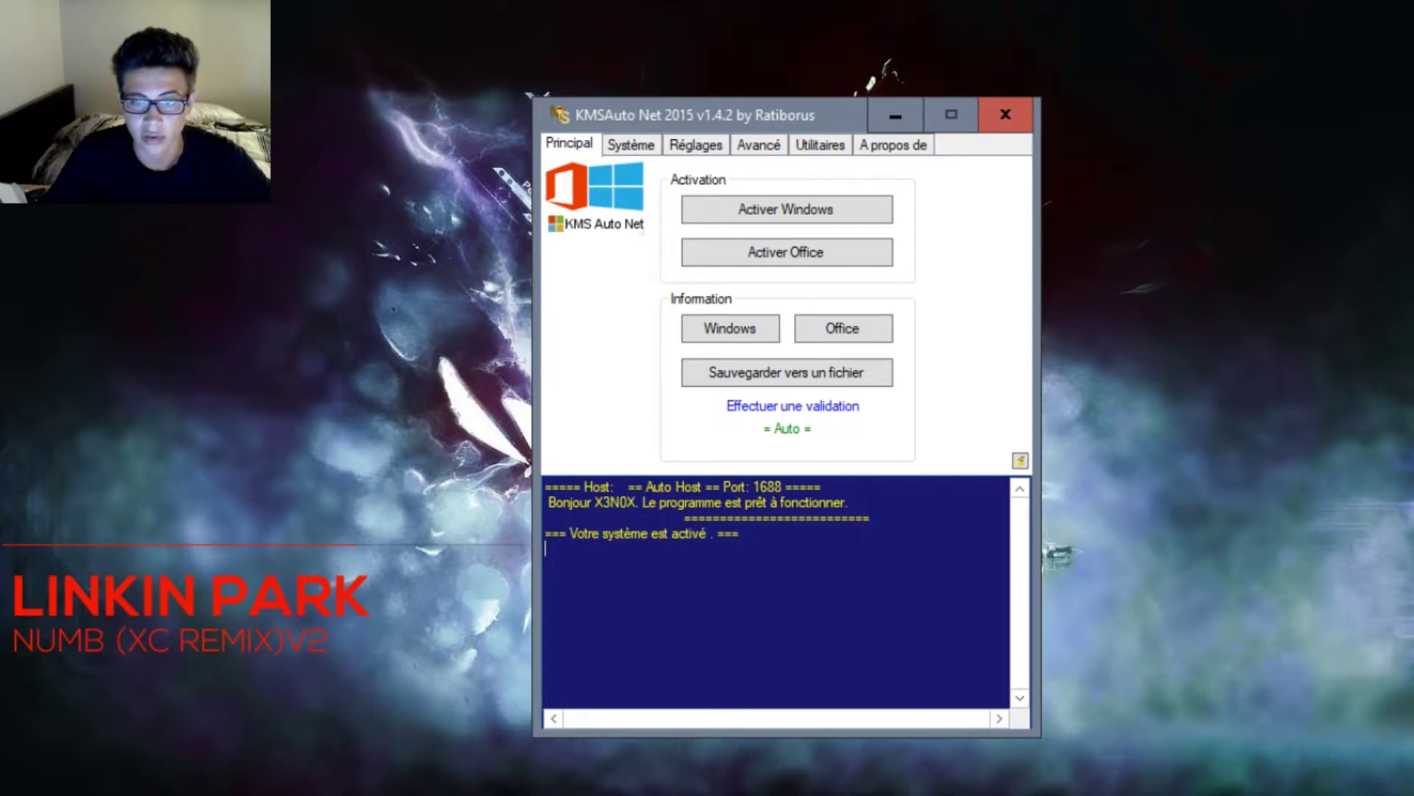
Step: Display the Windows activation information and highlight the renewal interval and expiration date in the log
left_click(752, 339)
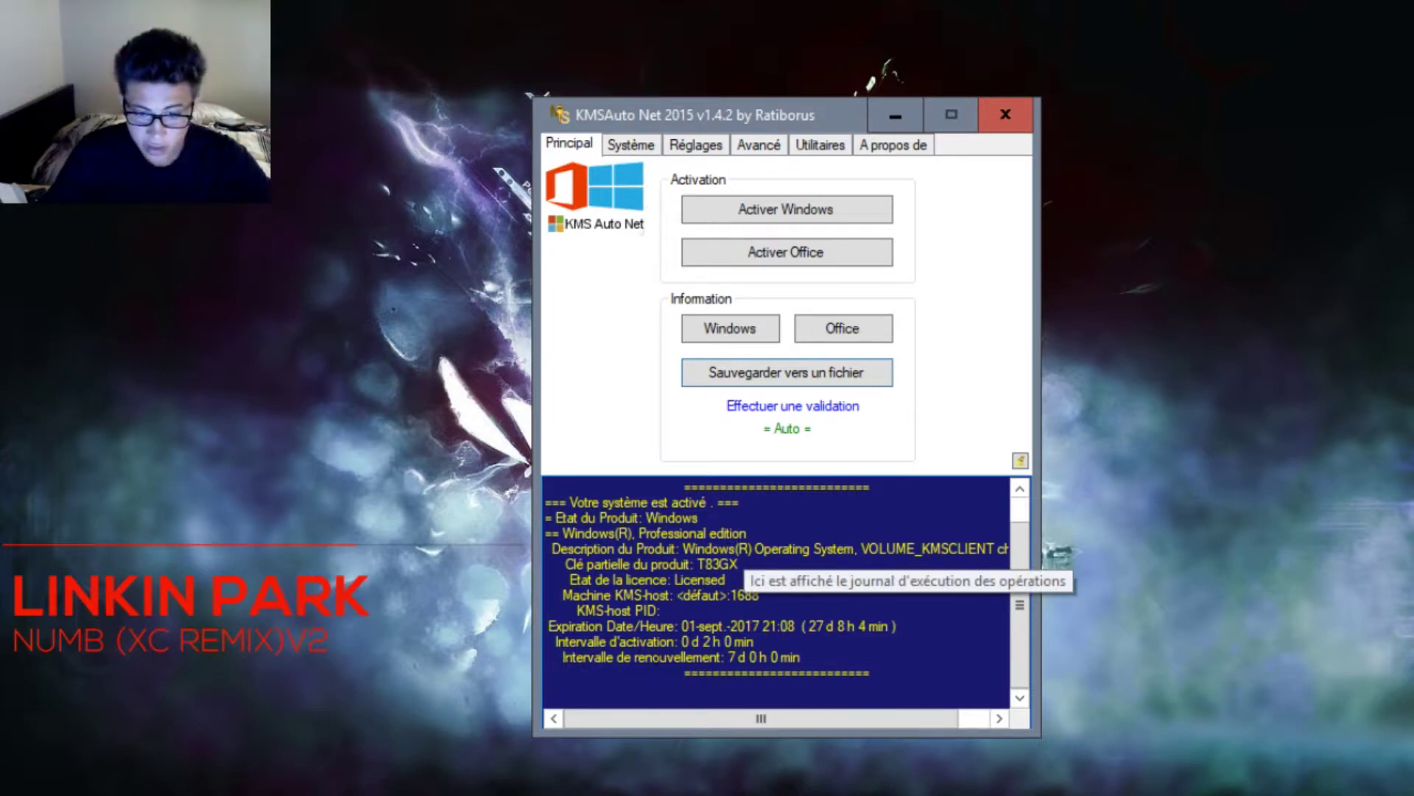
left_click_drag(729, 657, 803, 657)
left_click(801, 657)
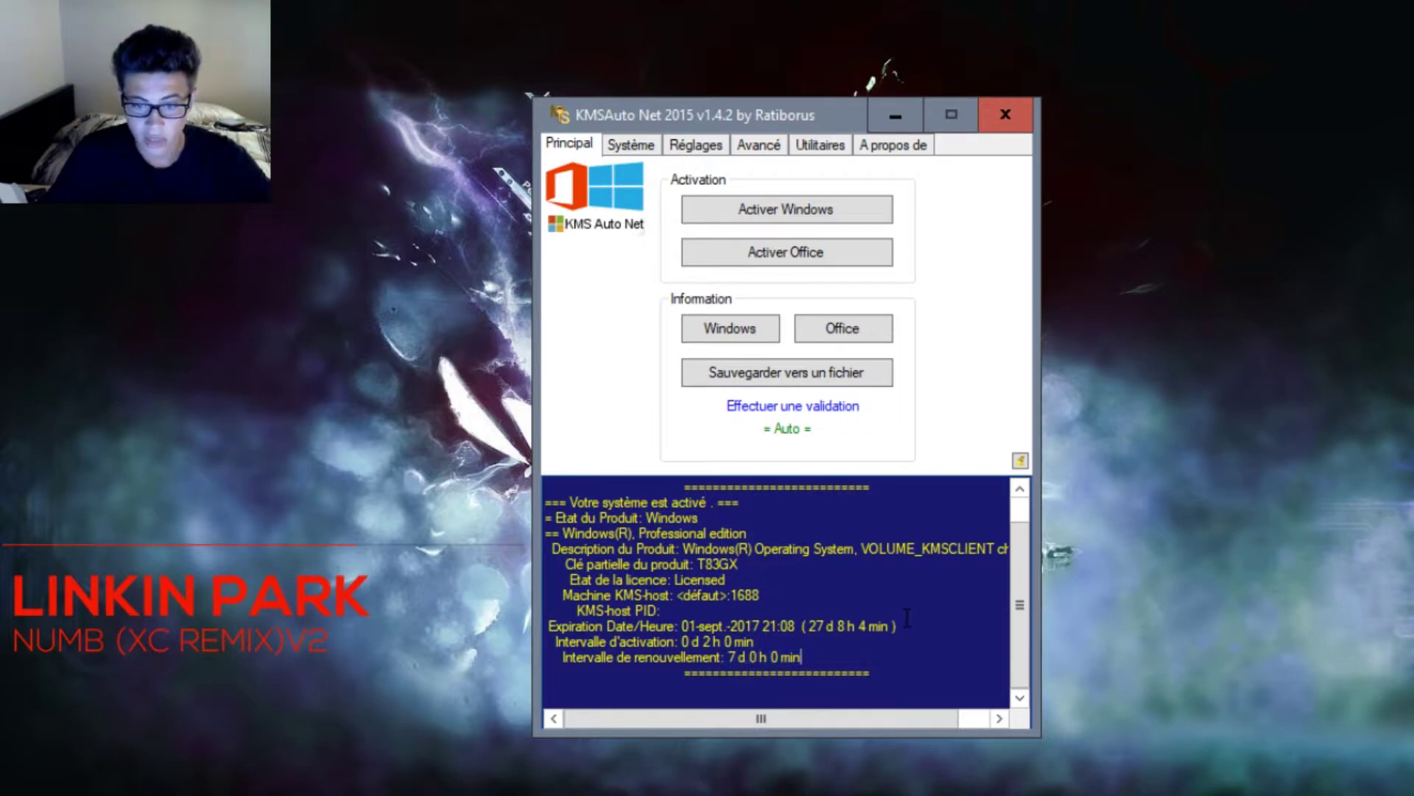
left_click_drag(905, 616, 943, 639)
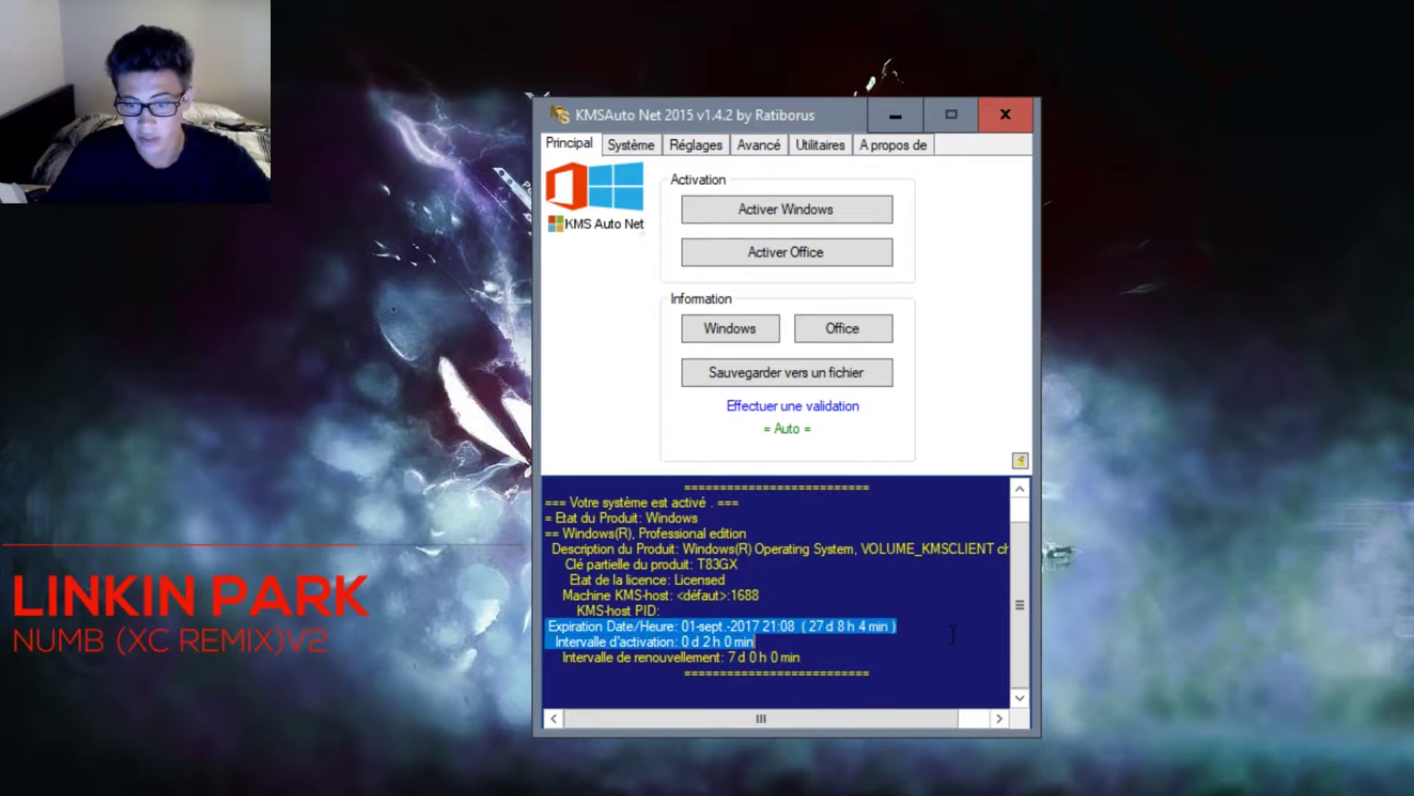
Step: Highlight the licence state line in the activation log, and clear the selection
left_click(948, 635)
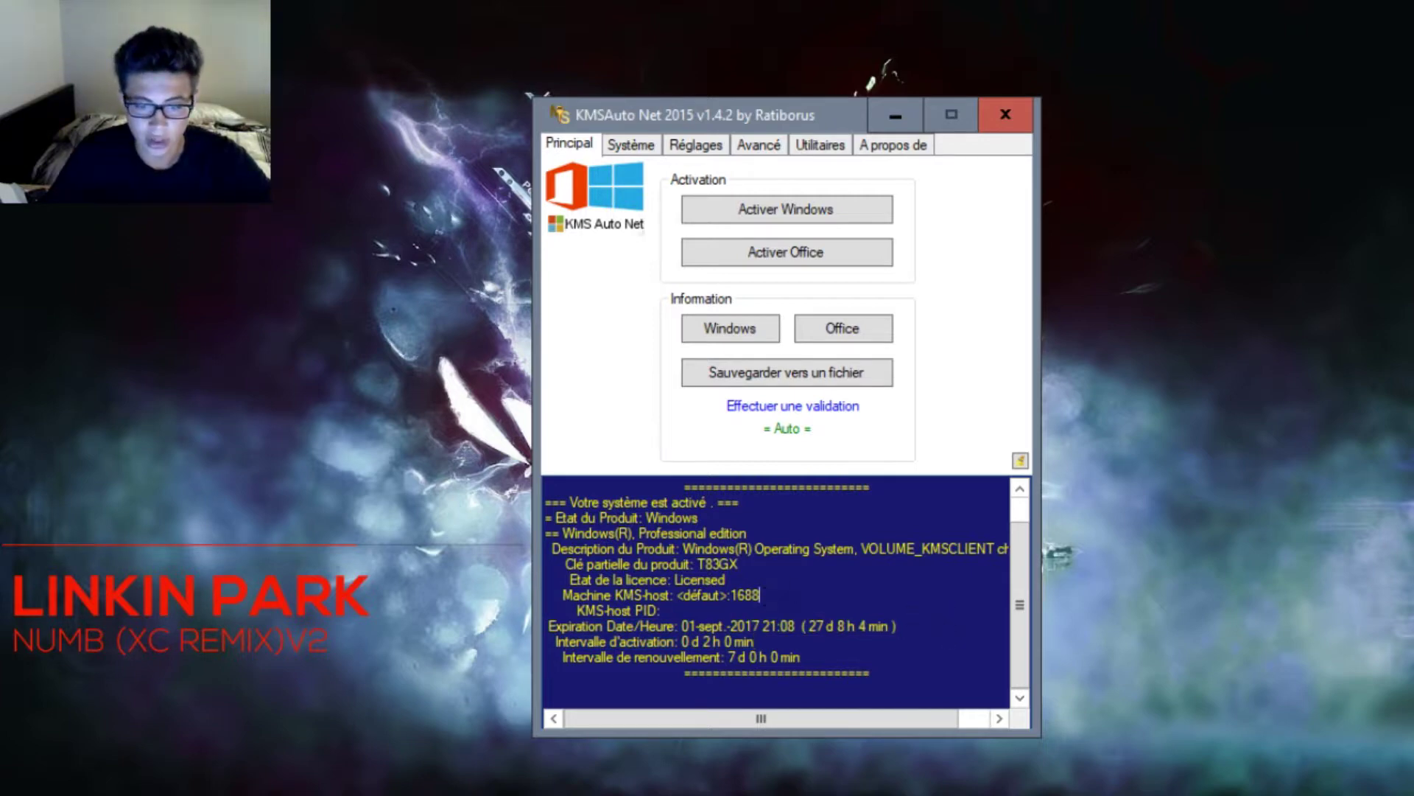
triple_click(730, 579)
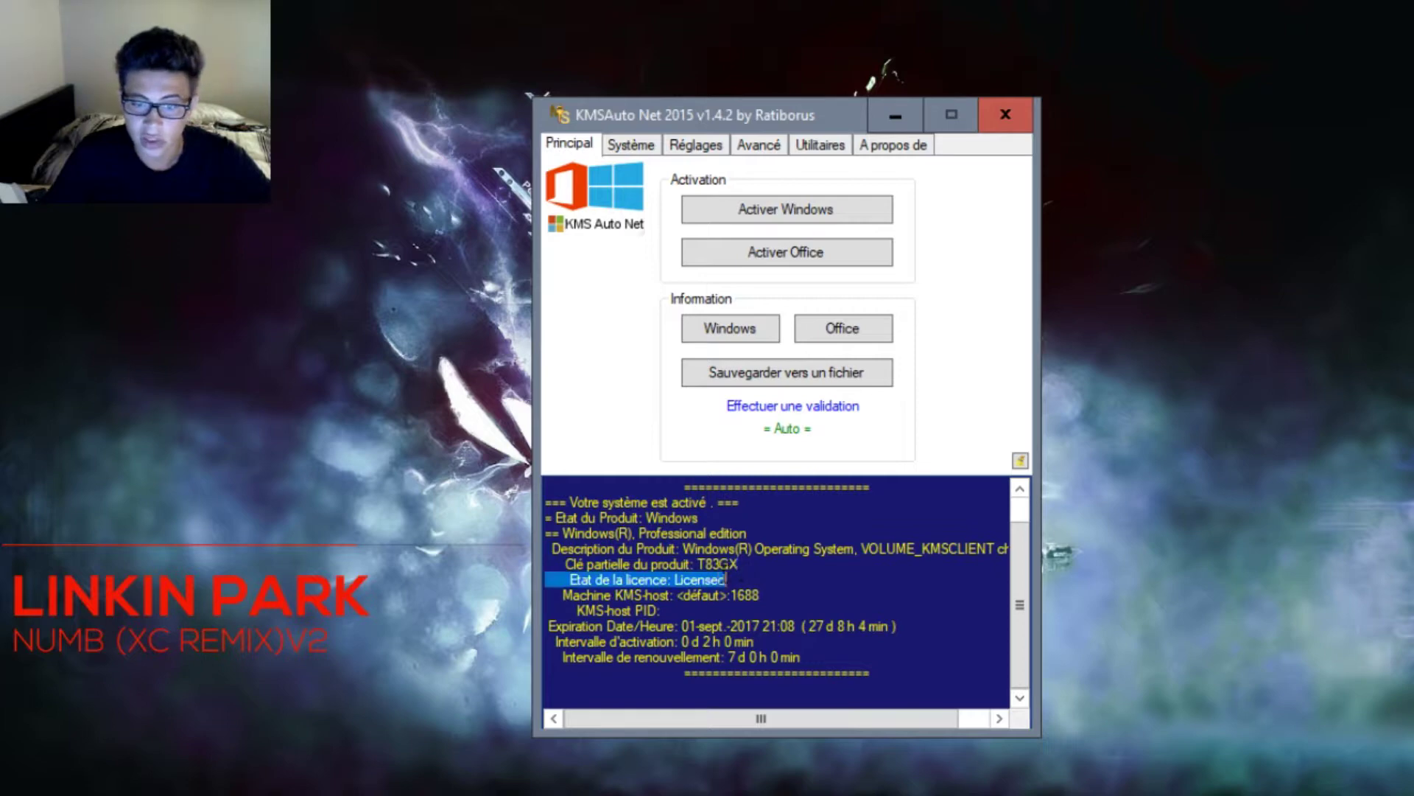
left_click(743, 582)
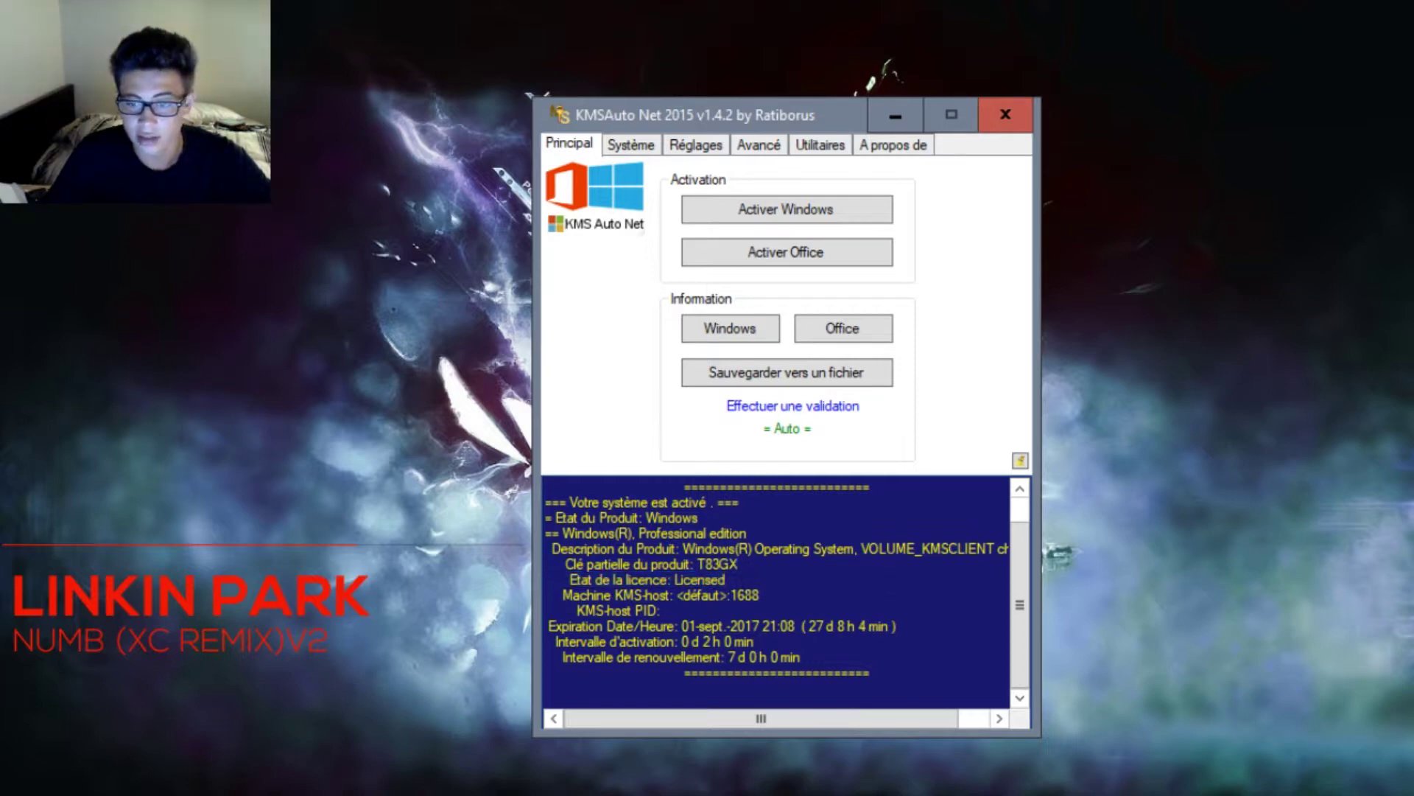
Step: Review the Réglages, Avancé and Système options, declining the offer to enable additional settings
left_click(688, 151)
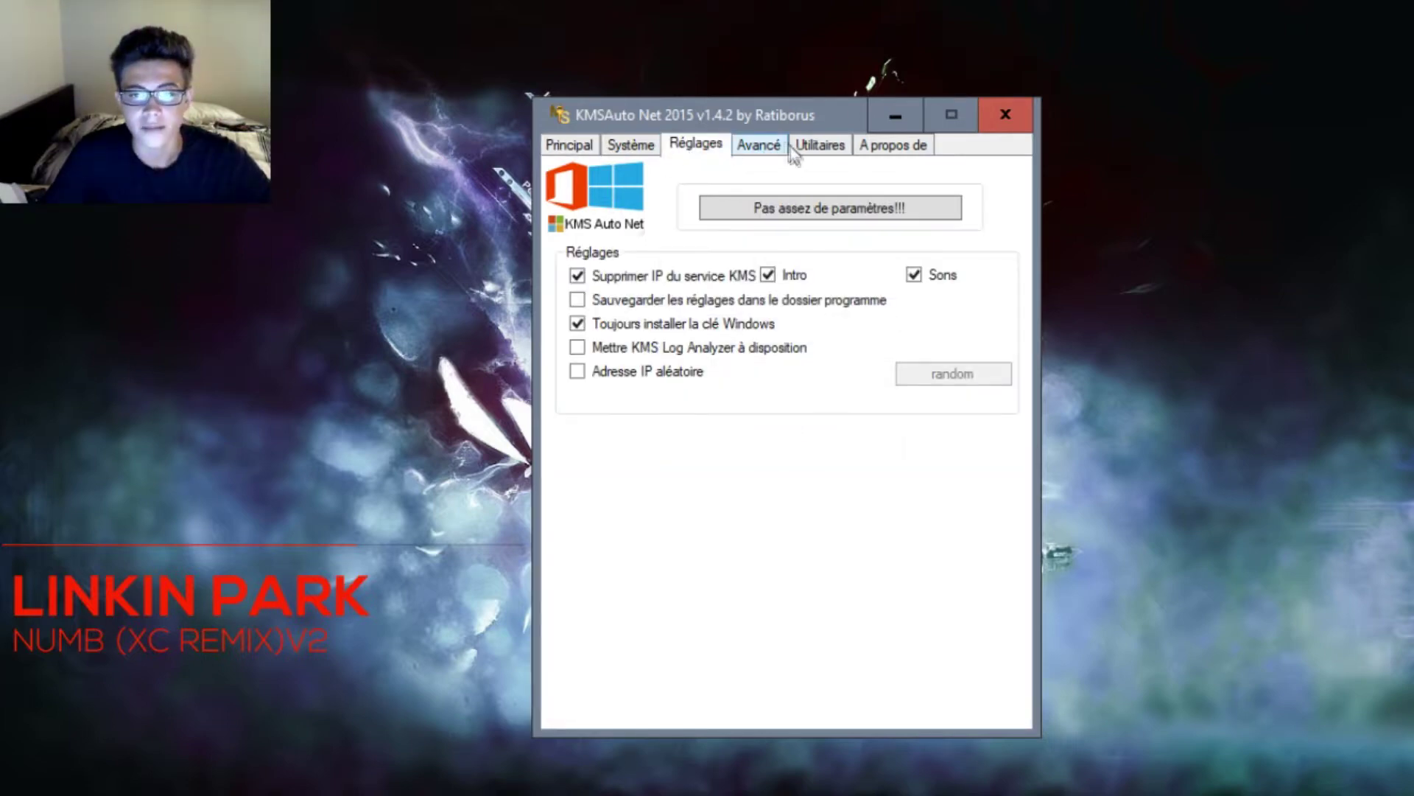
left_click(812, 210)
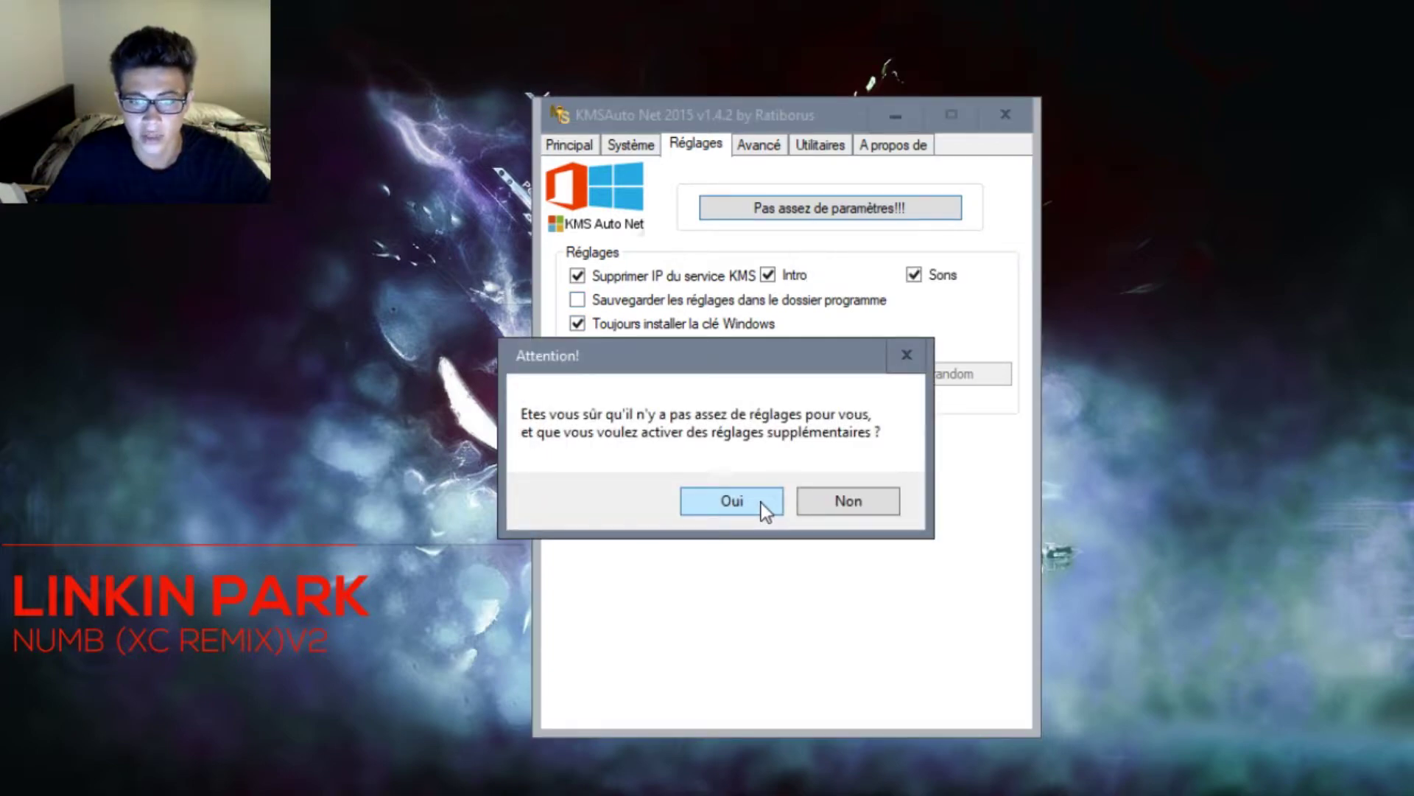
left_click(814, 508)
left_click(778, 147)
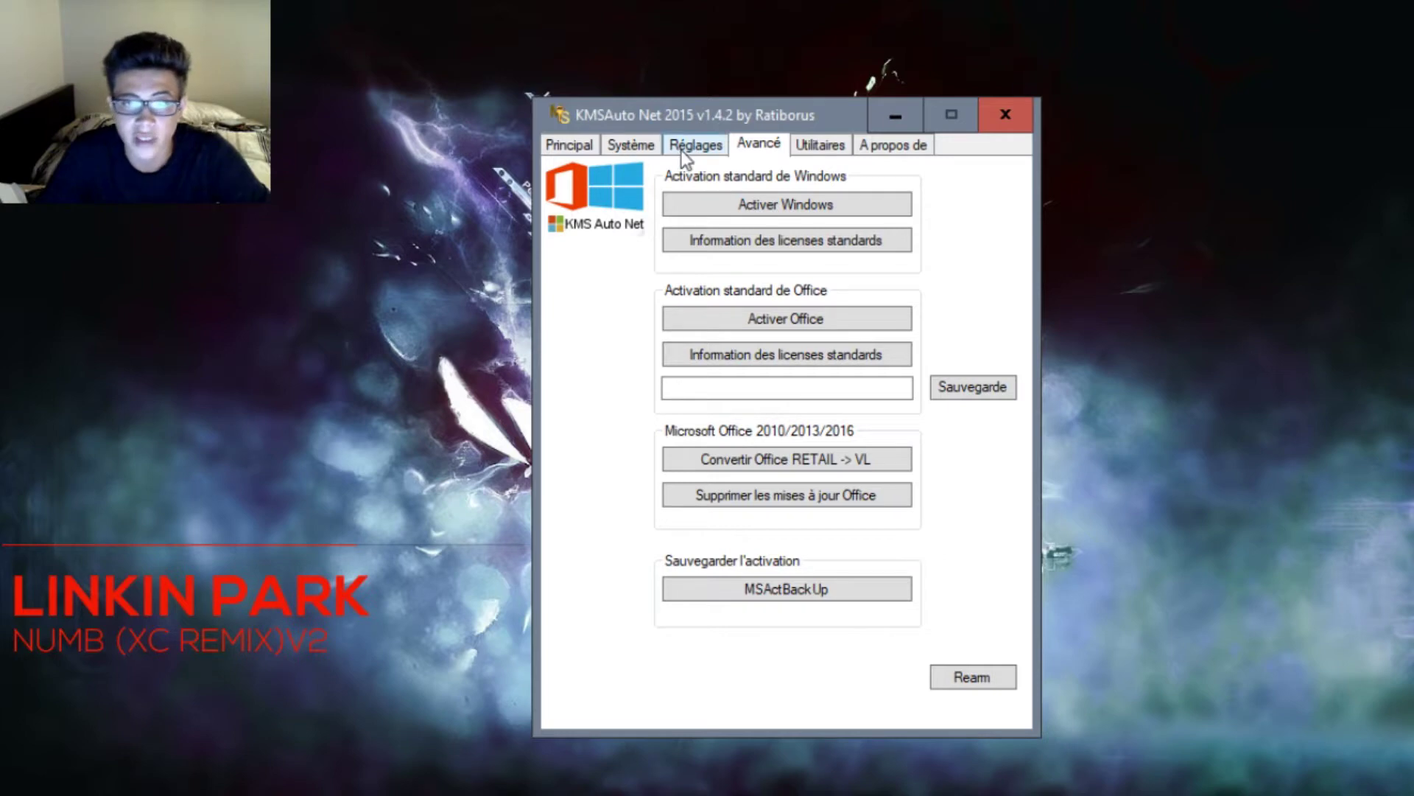
left_click(642, 147)
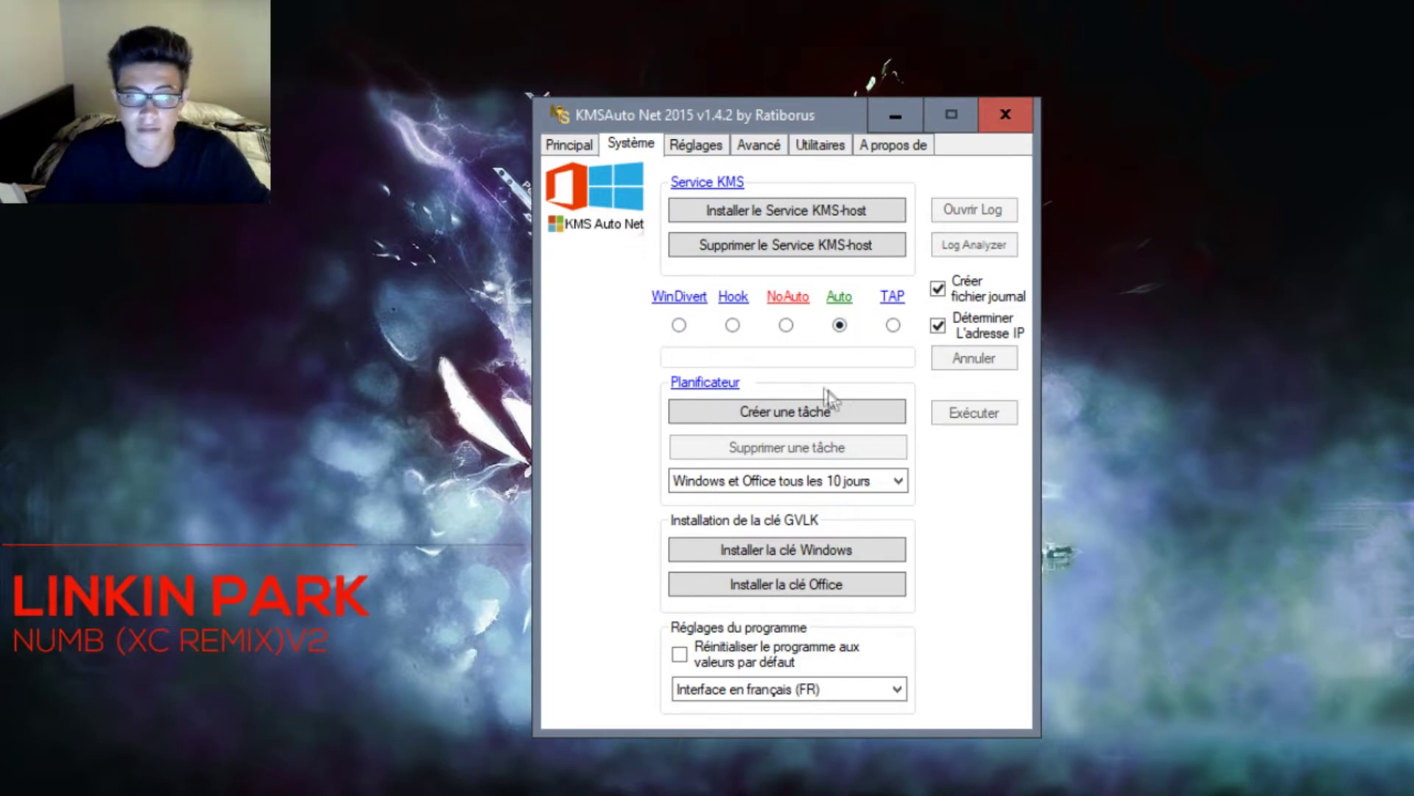
Step: Run the Windows activation from the Principal page and highlight the key installation, product activation and KMS-Server cancellation lines in the log
left_click(589, 147)
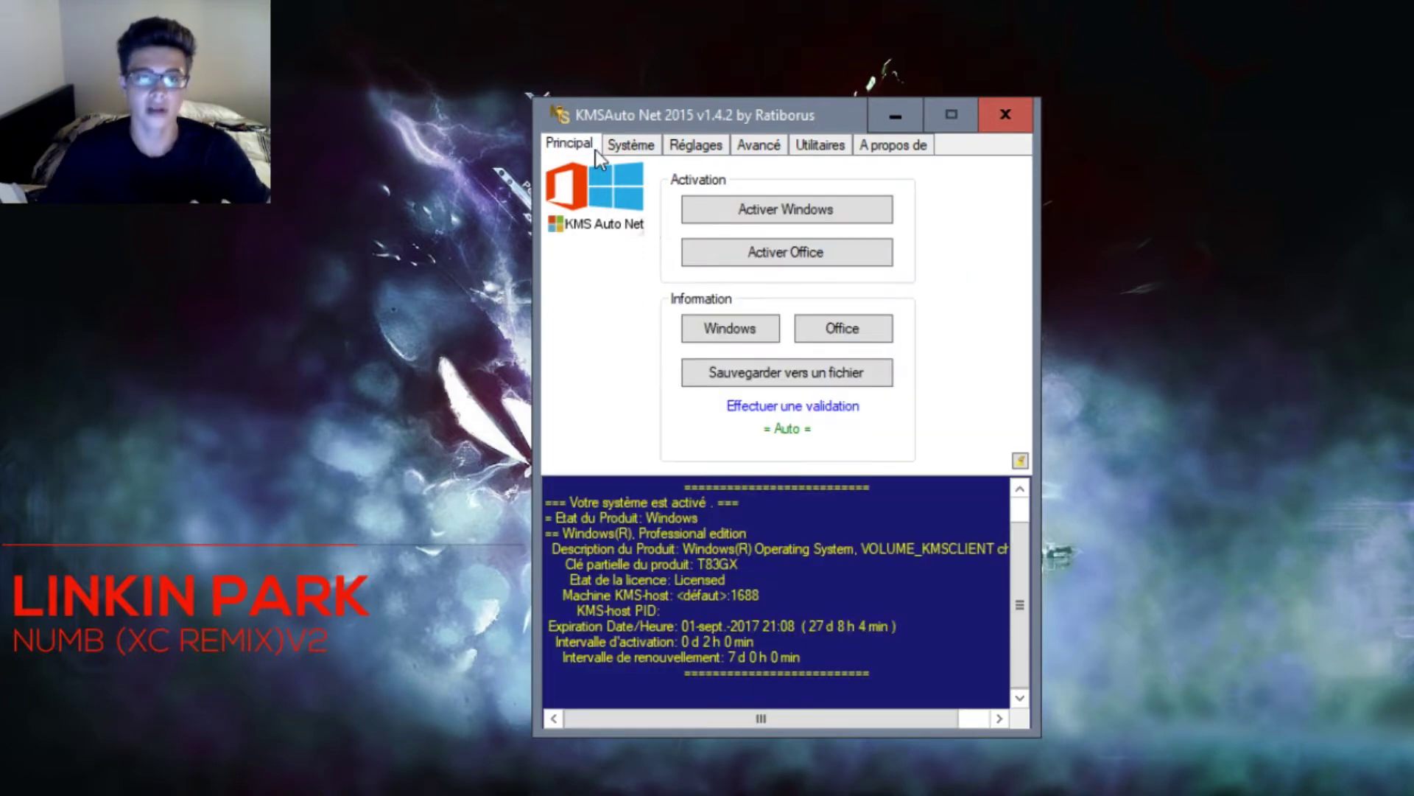
left_click(820, 216)
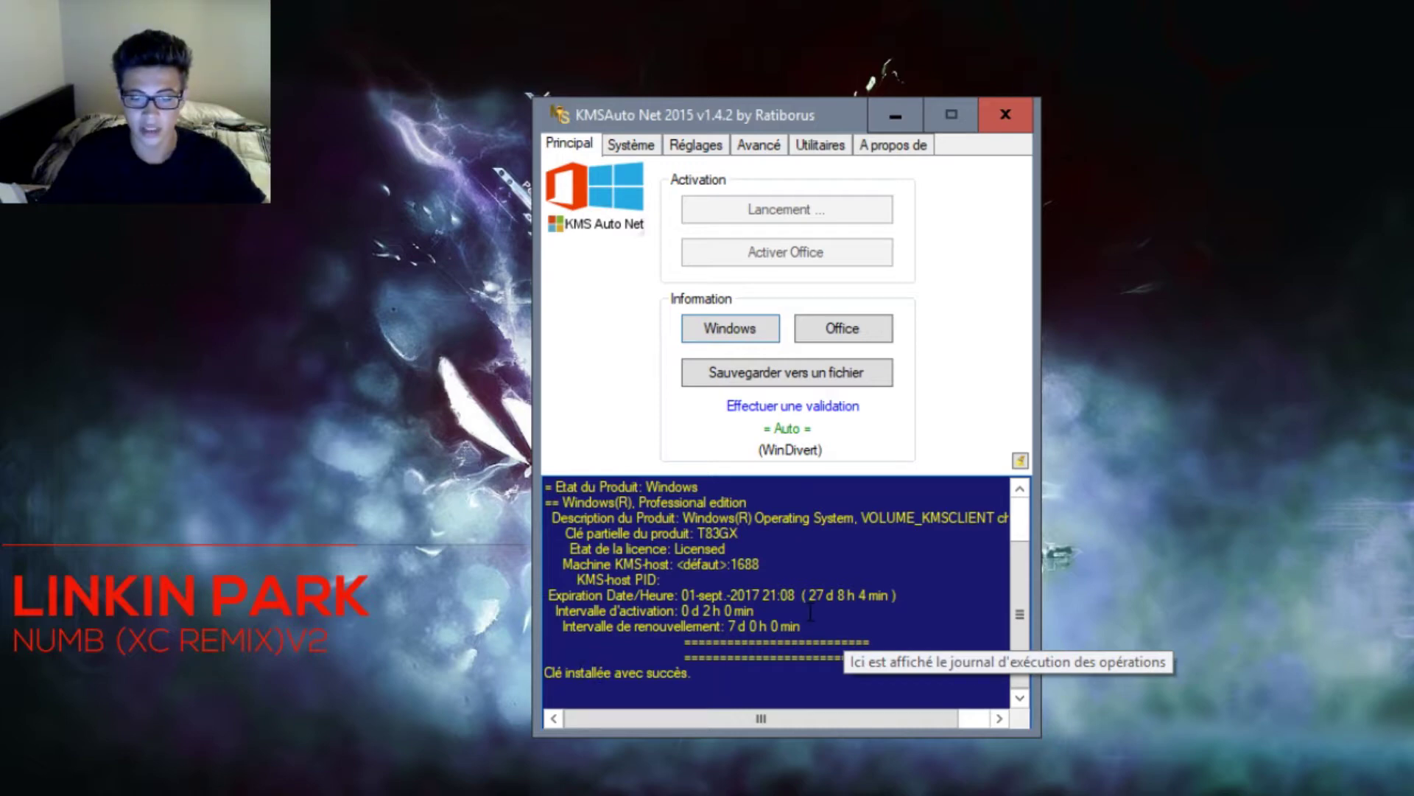
left_click_drag(595, 672, 696, 674)
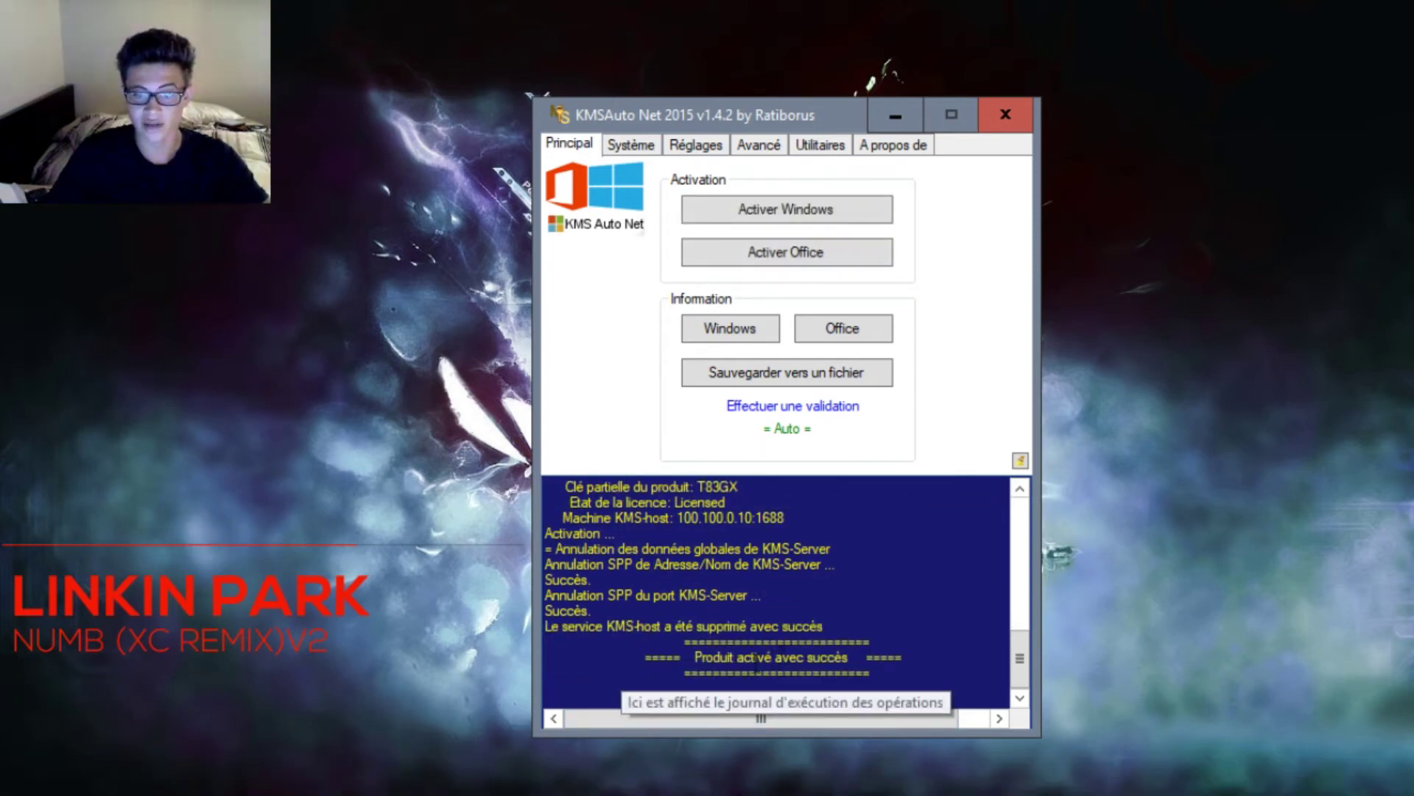
left_click_drag(691, 656, 850, 660)
left_click(931, 644)
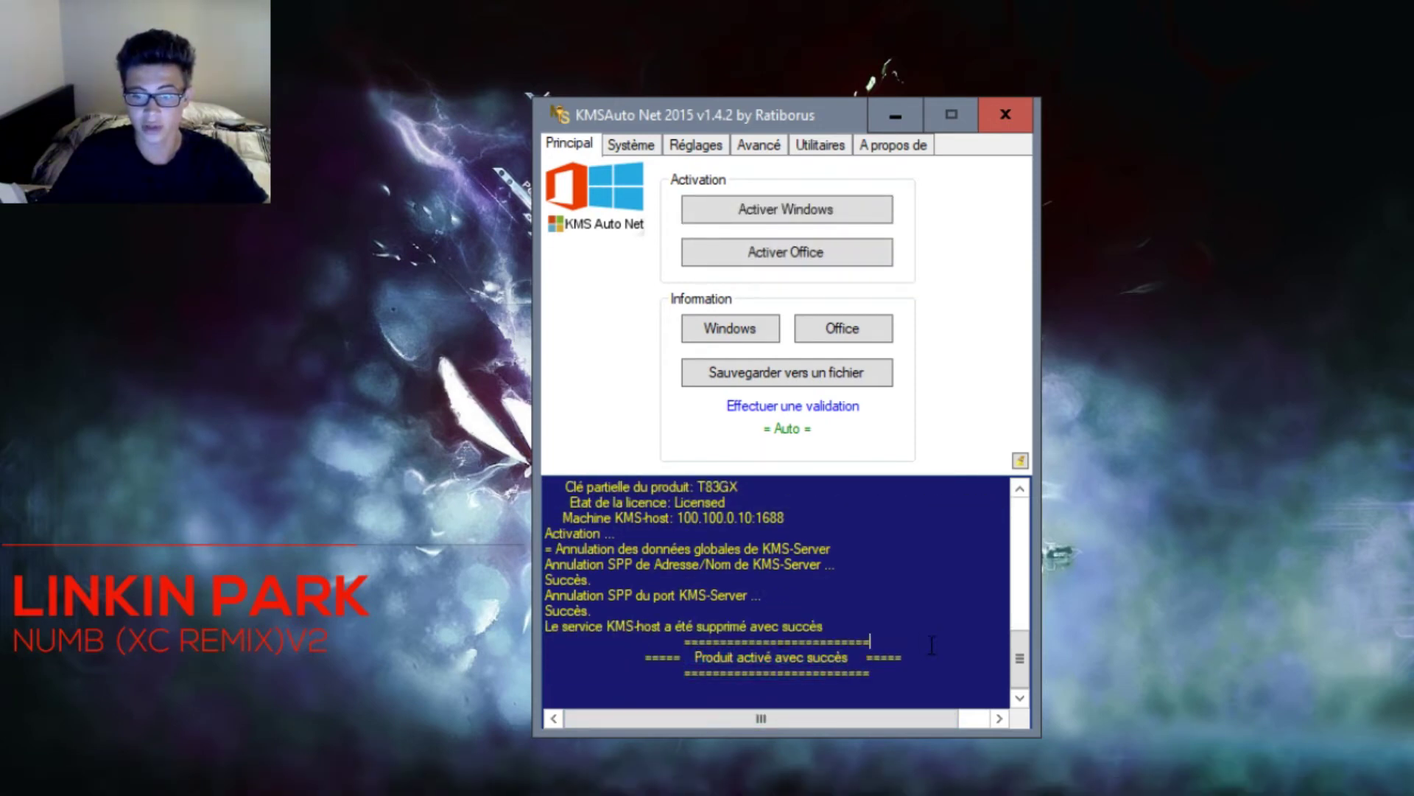
scroll(771, 592, "up", 1)
left_click_drag(546, 594, 821, 612)
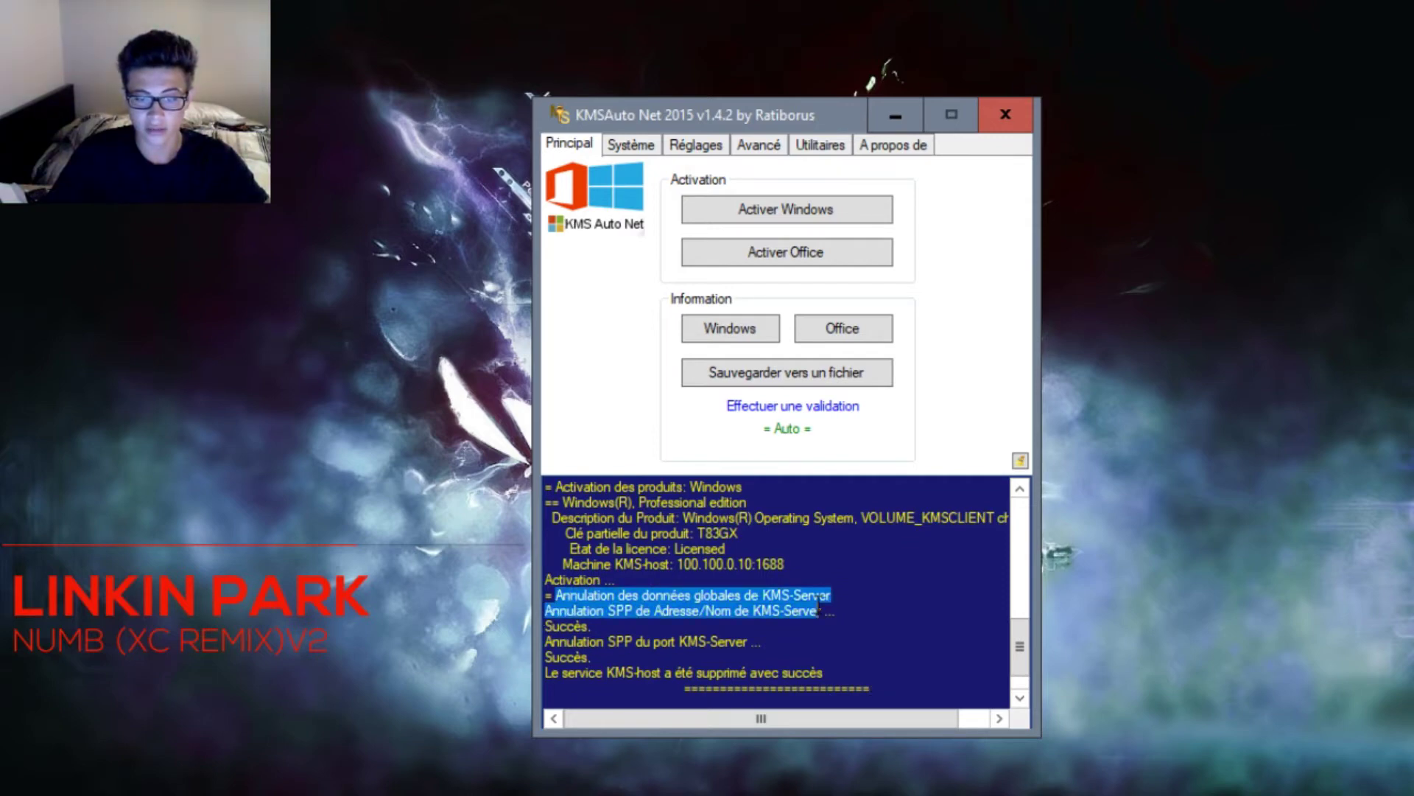
left_click(915, 564)
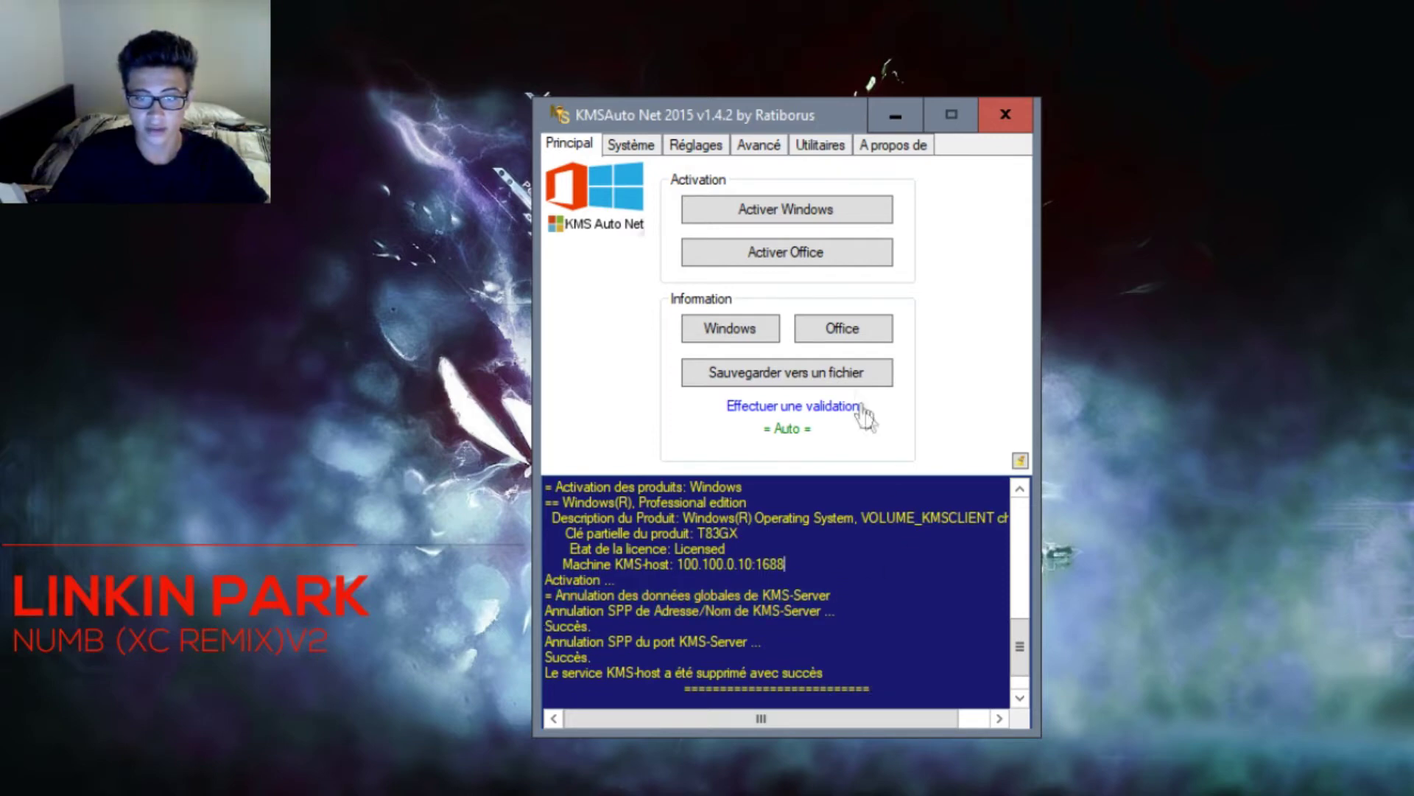
Step: Display the Windows activation information again and highlight the renewal interval and remaining validity in the log
left_click(731, 329)
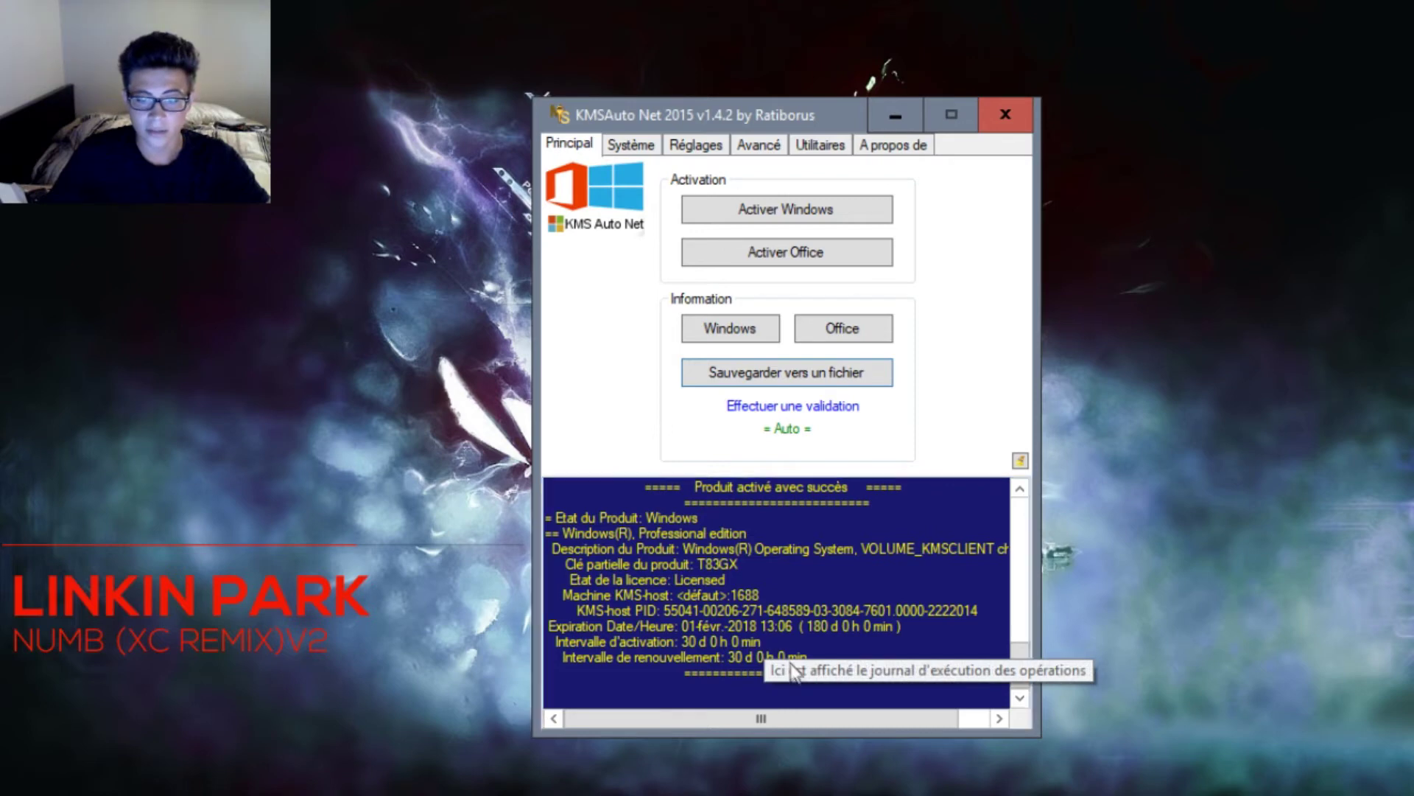
left_click_drag(726, 657, 856, 673)
left_click(835, 642)
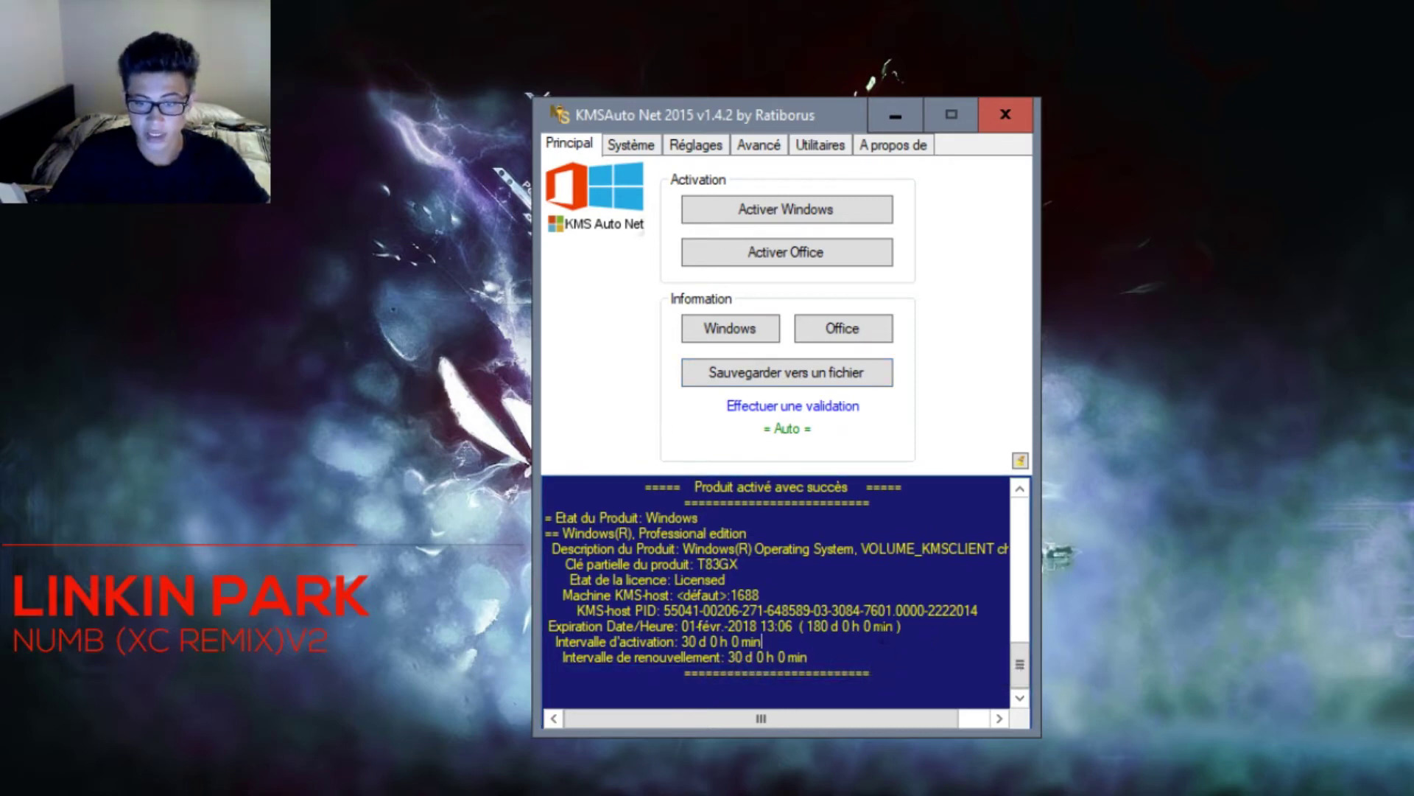
left_click_drag(808, 638, 808, 628)
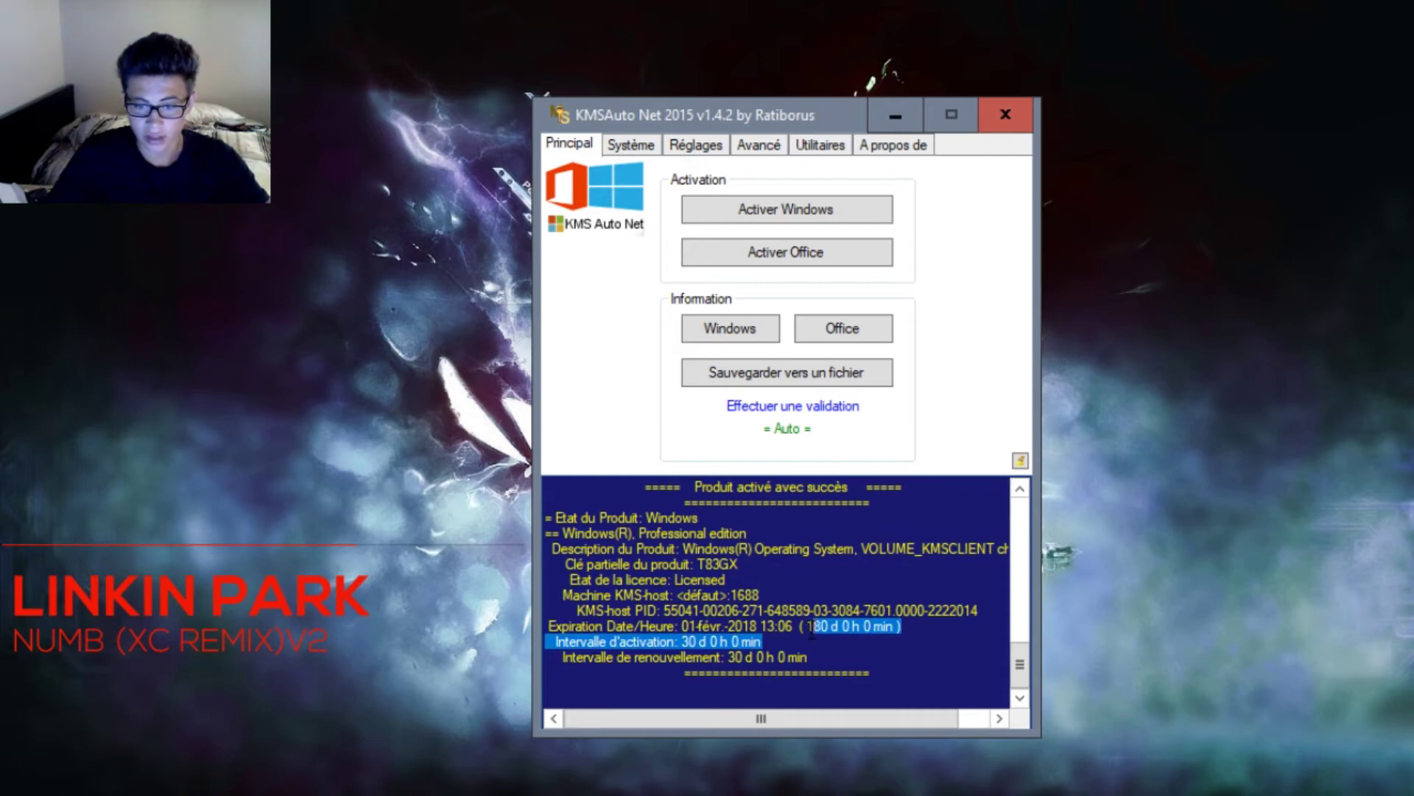
left_click(906, 648)
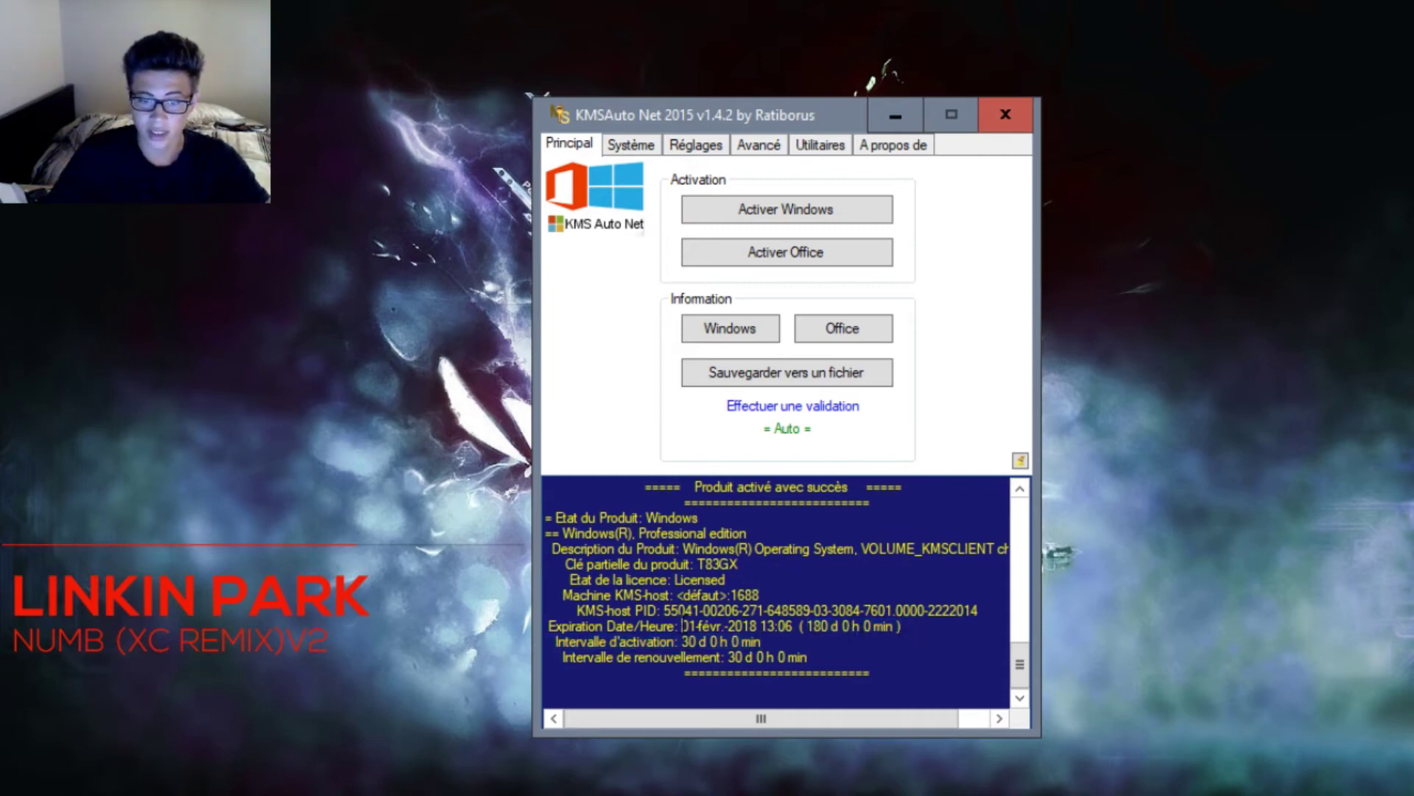
Step: Highlight the expiration date, compare it with the current system date, and highlight the remaining validity period beside it
left_click_drag(680, 626, 793, 627)
mouse_move(817, 788)
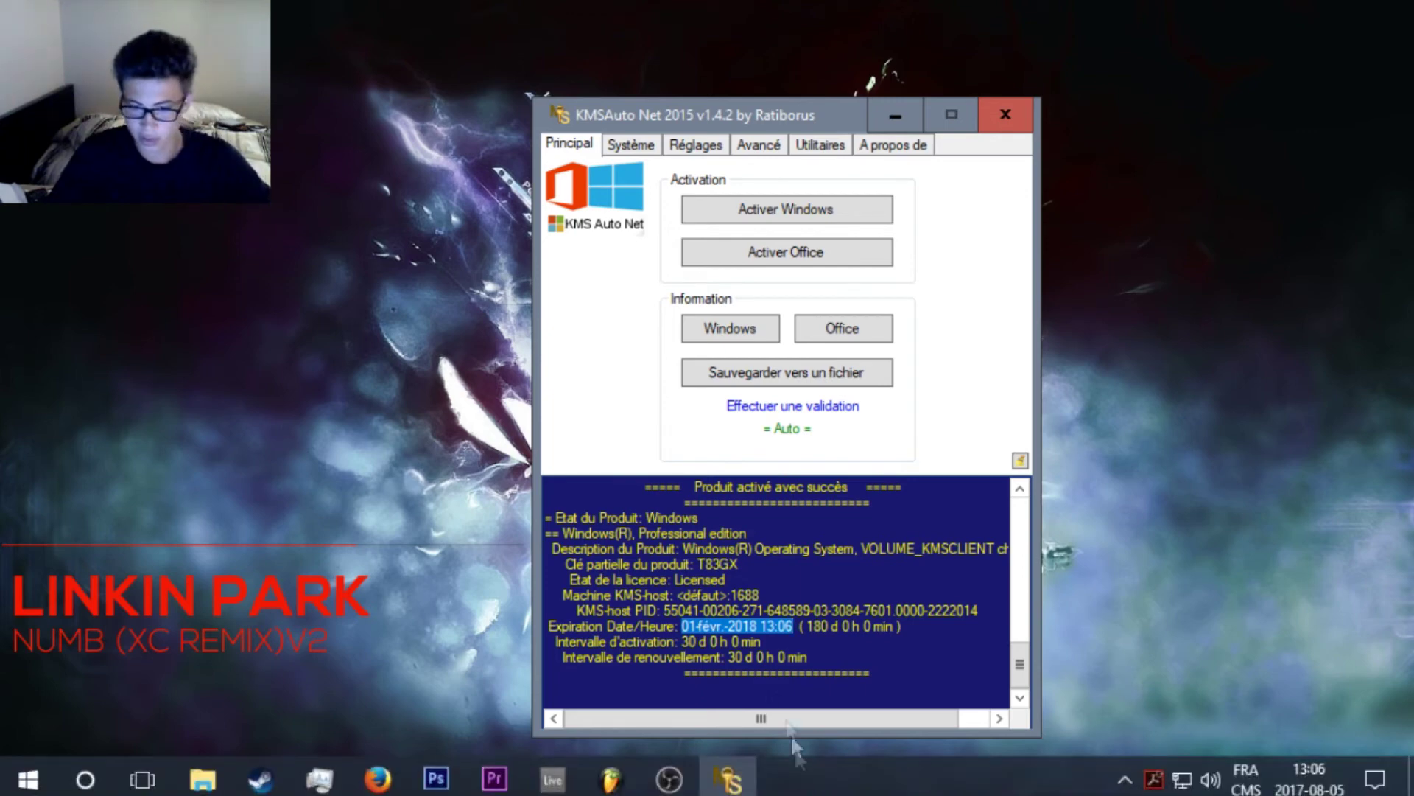
left_click(901, 647)
left_click_drag(808, 635, 918, 632)
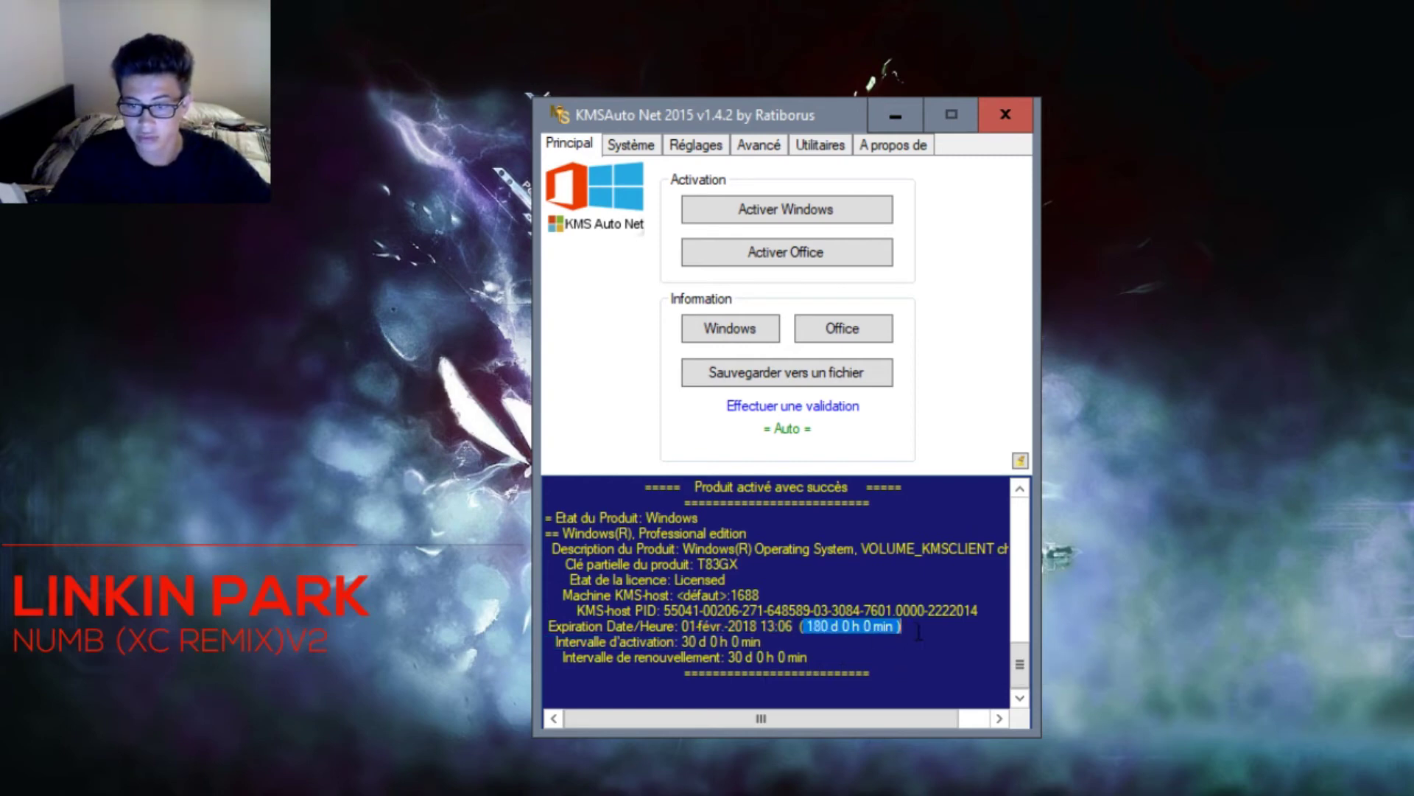
left_click(918, 633)
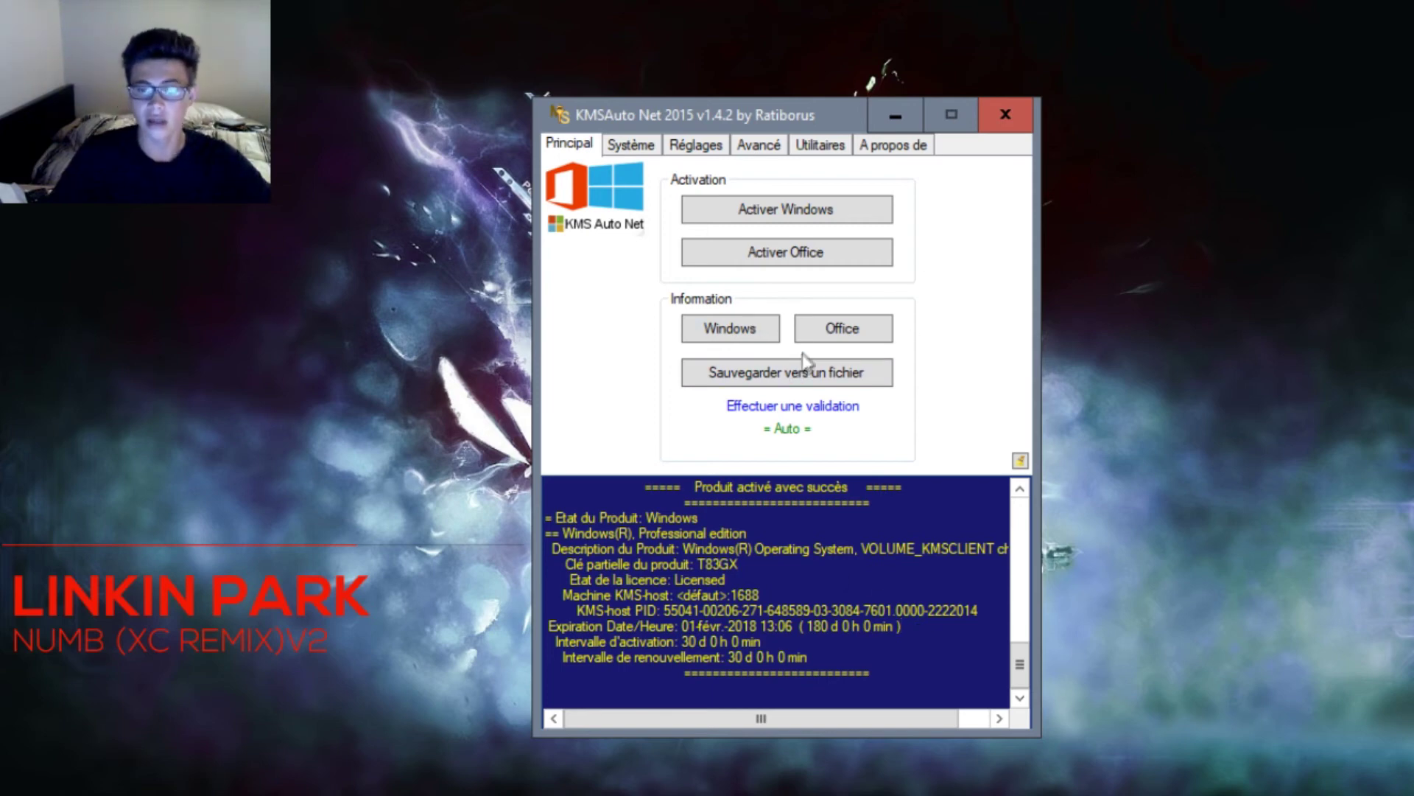
Step: Open the Microsoft genuine software validation page from the "Effectuer une validation" link, and close the browser
left_click(810, 410)
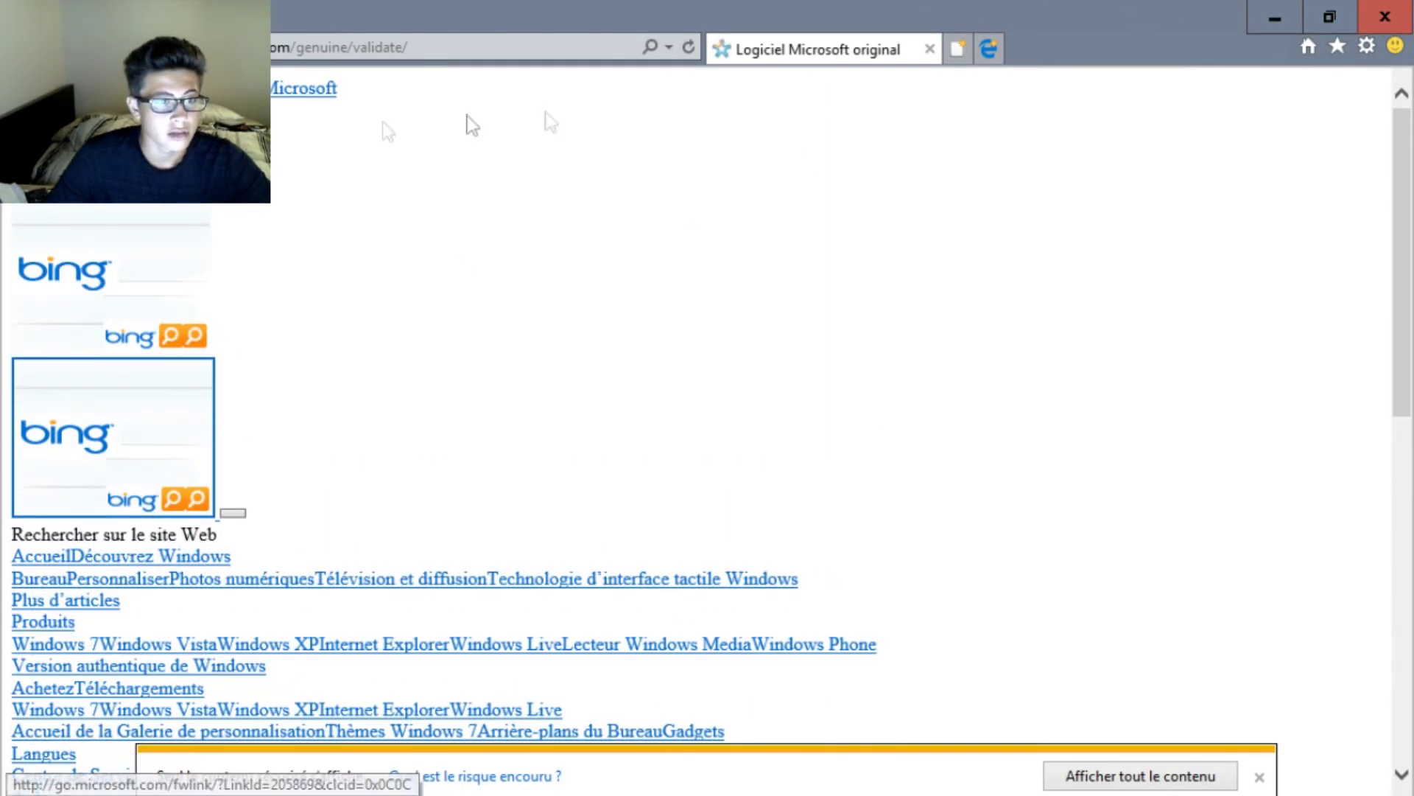
left_click(1371, 21)
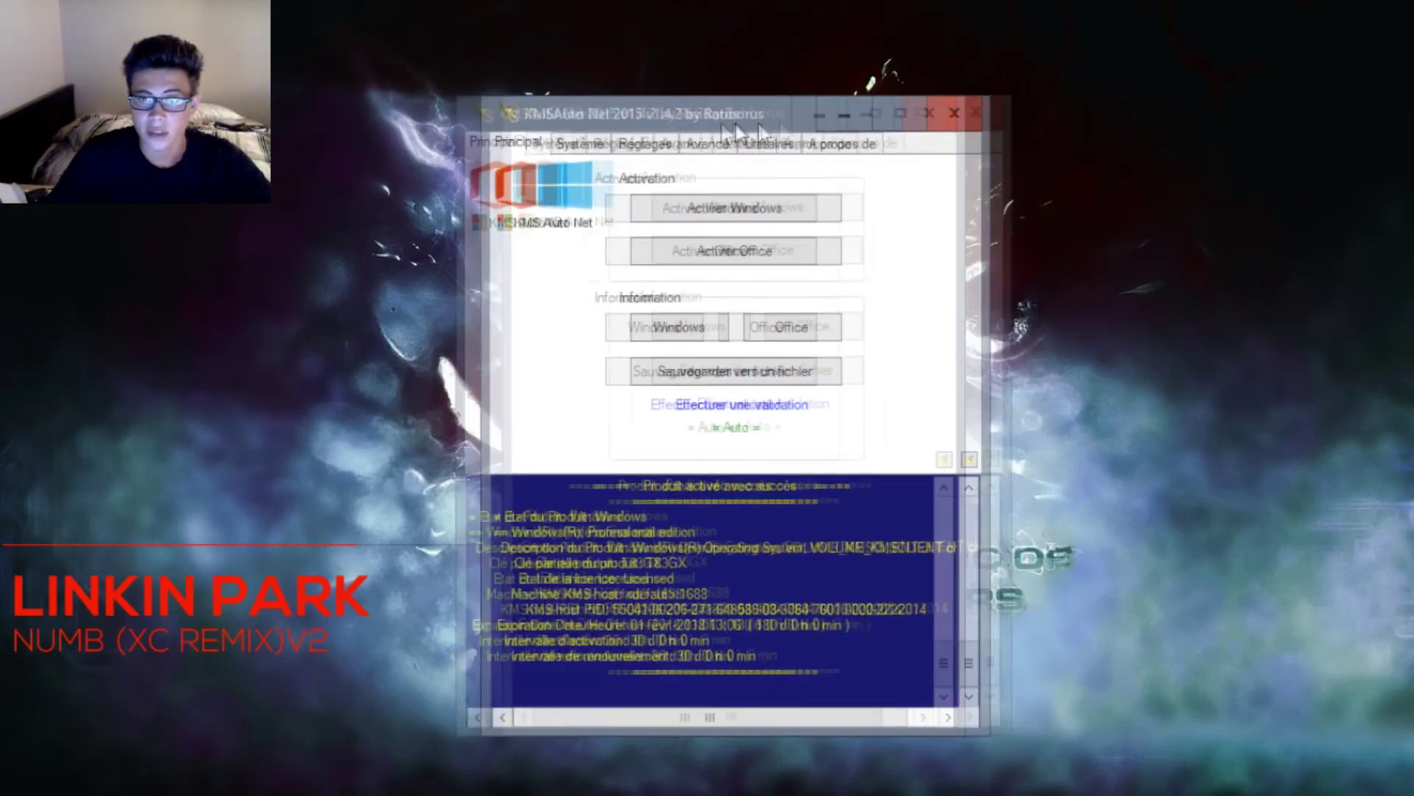